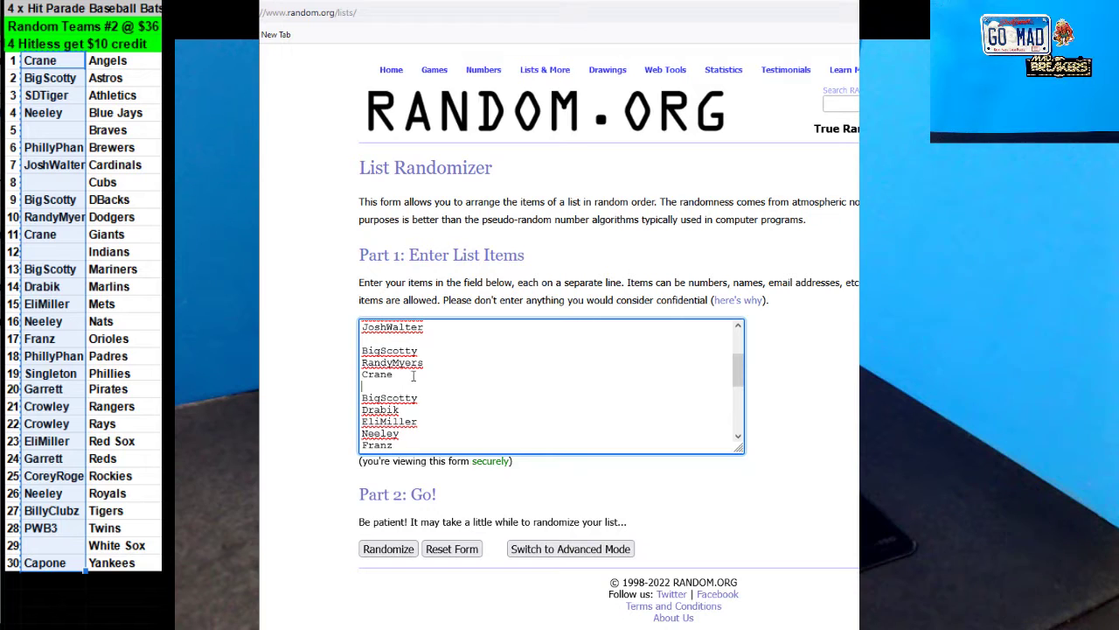
# Delete the remaining blank lines from the RANDOM.ORG buyer list.
pyautogui.press('BackSpace')
pyautogui.click(395, 341)
pyautogui.press('BackSpace')
pyautogui.scroll(3, 416, 390)
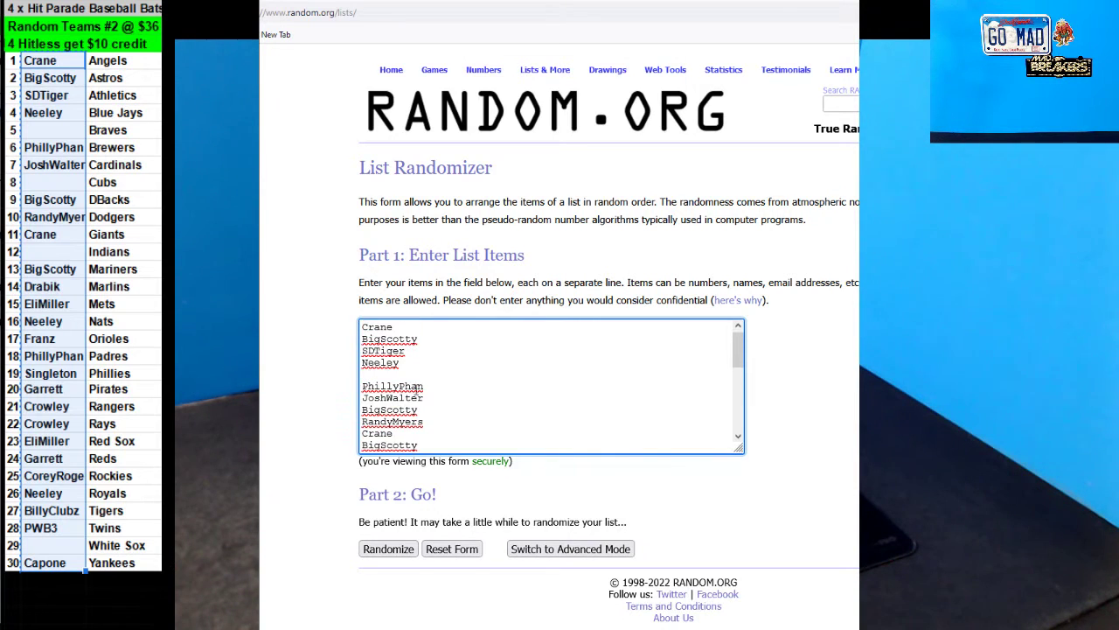
pyautogui.click(376, 374)
pyautogui.press('BackSpace')
# Roll two dice in the RANDOM.ORG Dice Roller, then roll them a second time.
pyautogui.click(276, 34)
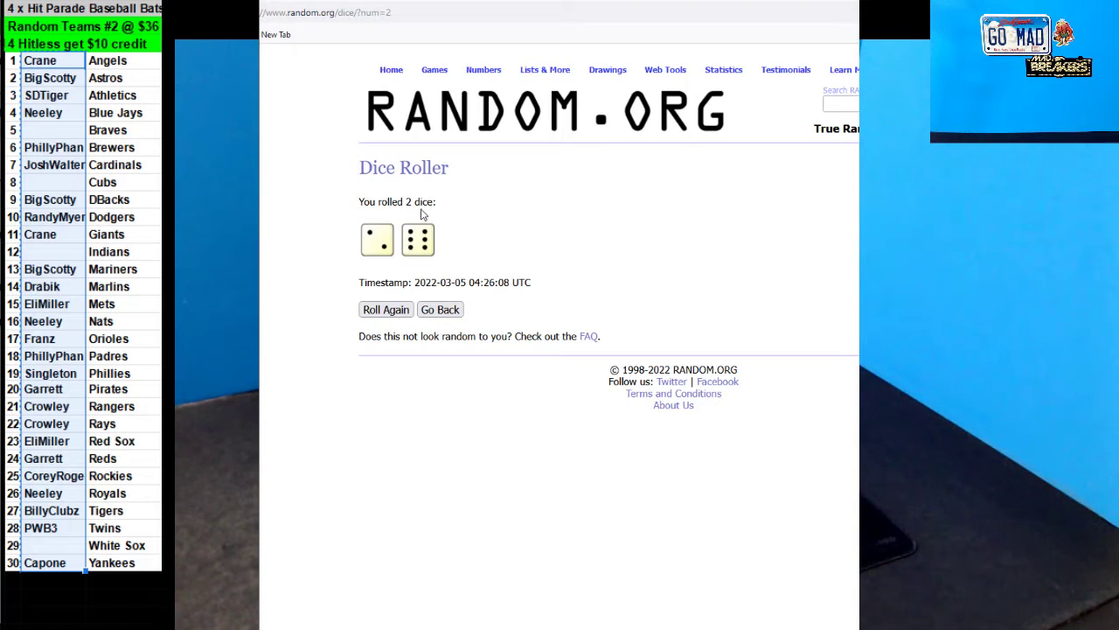
pyautogui.click(456, 310)
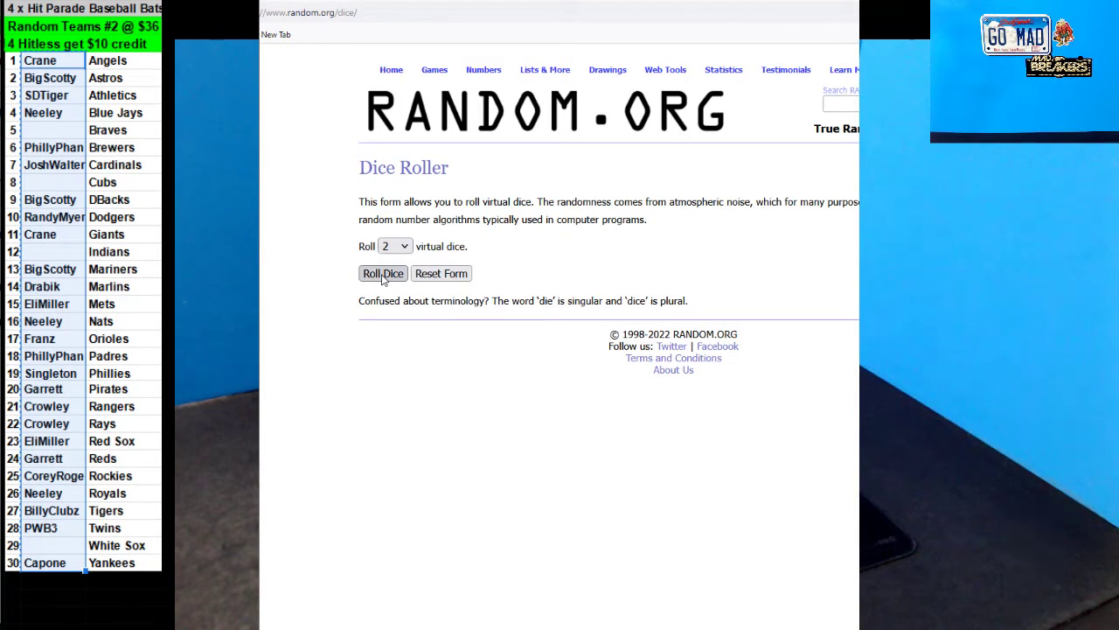
pyautogui.click(382, 274)
pyautogui.hotkey('ctrl', 'Tab')
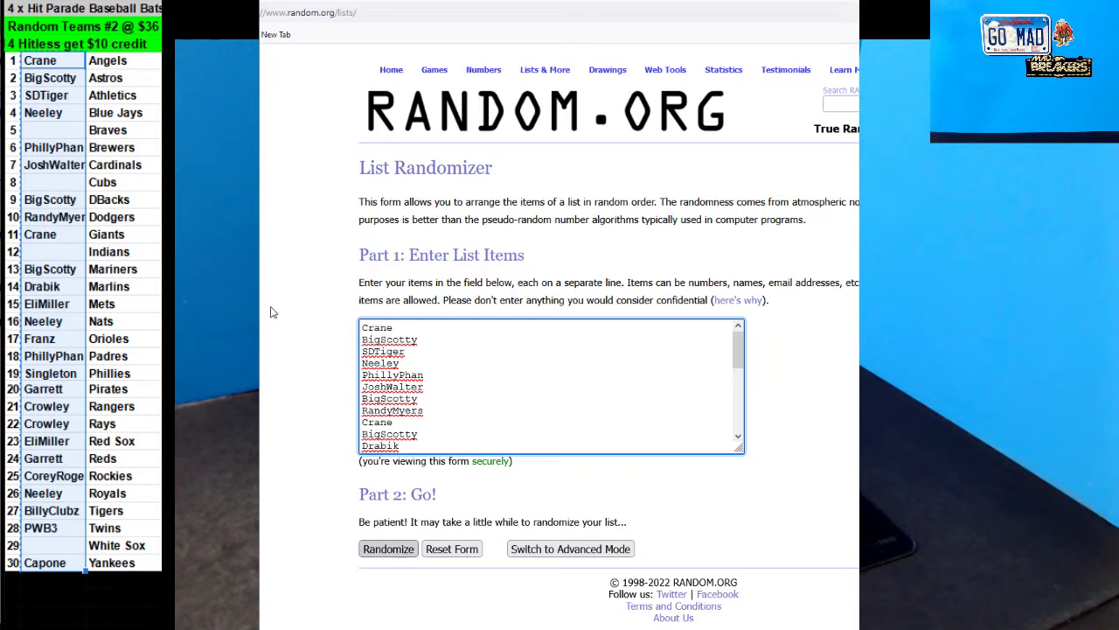
pyautogui.hotkey('ctrl', 'Tab')
pyautogui.hotkey('ctrl', 'Tab')
# Shuffle the 26-name buyer list into random order several times.
pyautogui.click(388, 549)
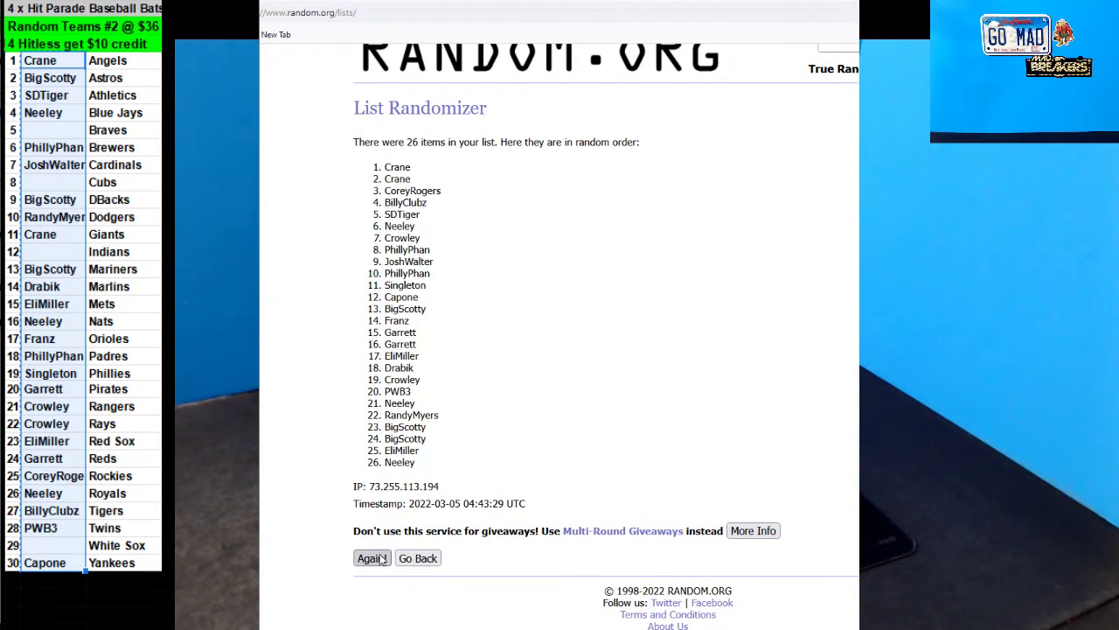
pyautogui.click(378, 559)
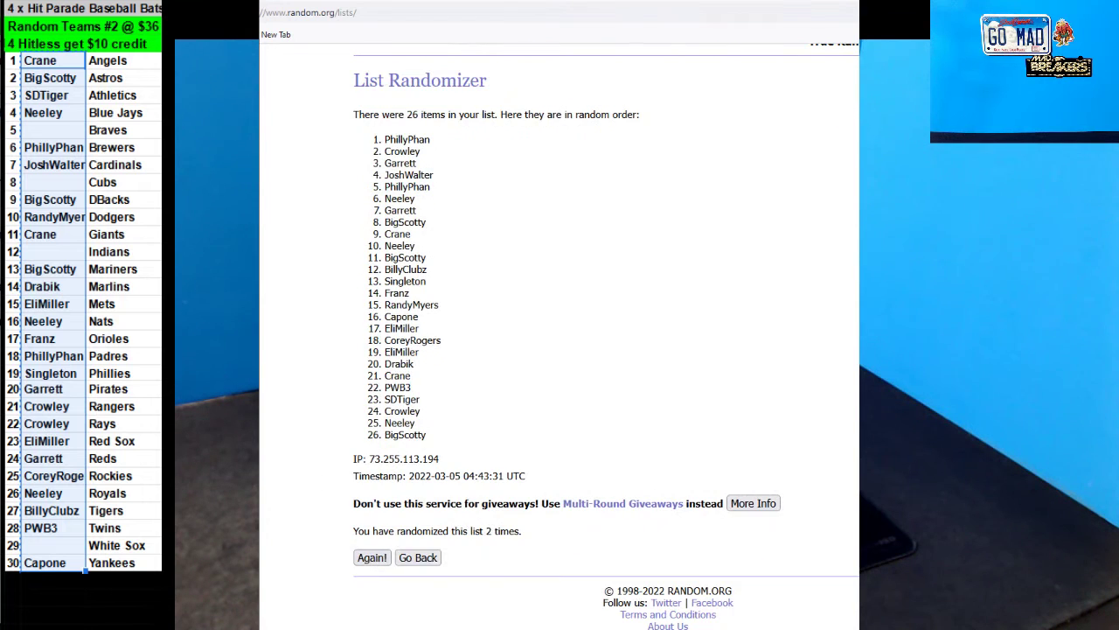
pyautogui.hotkey('ctrl', 'Tab')
pyautogui.hotkey('ctrl', 'Tab')
pyautogui.scroll(-1, 344, 470)
pyautogui.click(371, 557)
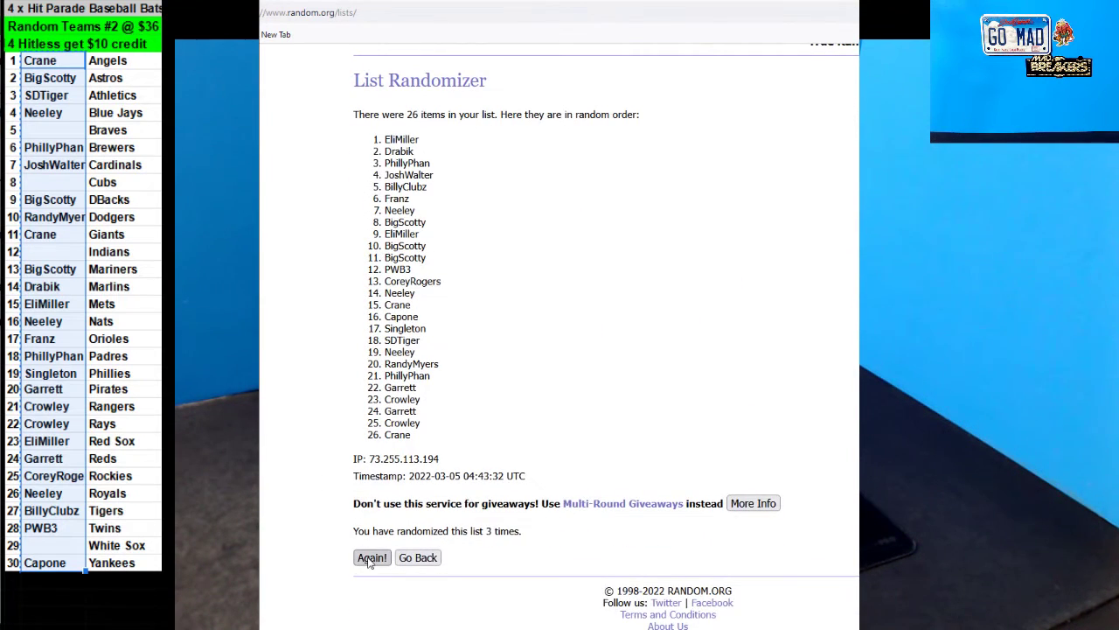
pyautogui.press('F5')
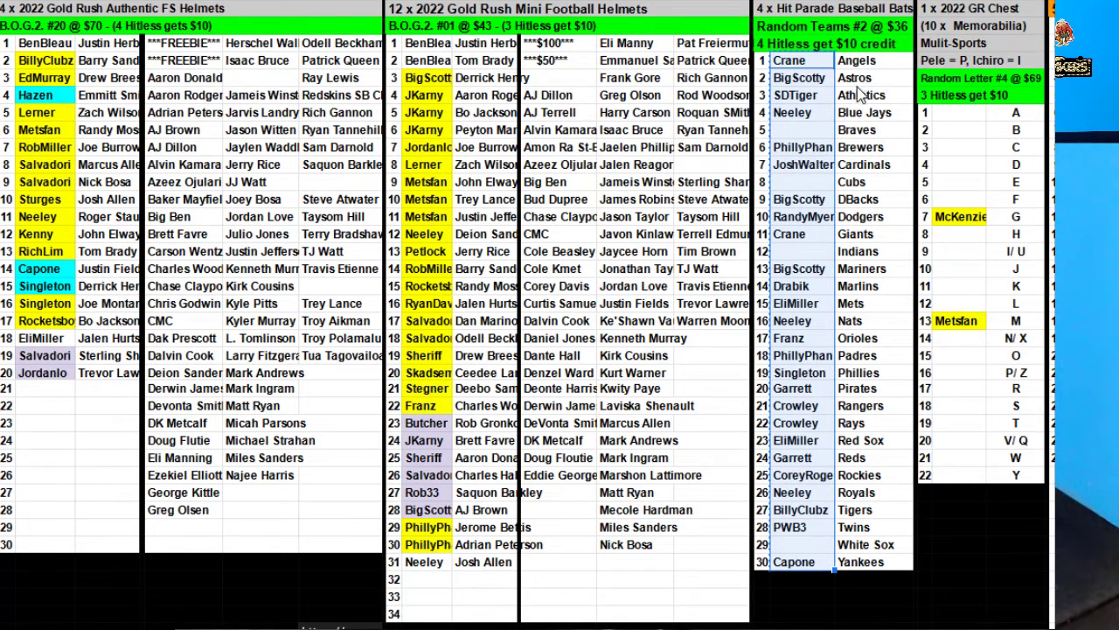
# Clear every buyer name from the Hit Parade team list through row 30.
pyautogui.click(815, 63)
pyautogui.moveTo(830, 153); pyautogui.dragTo(820, 572)
pyautogui.press('Delete')
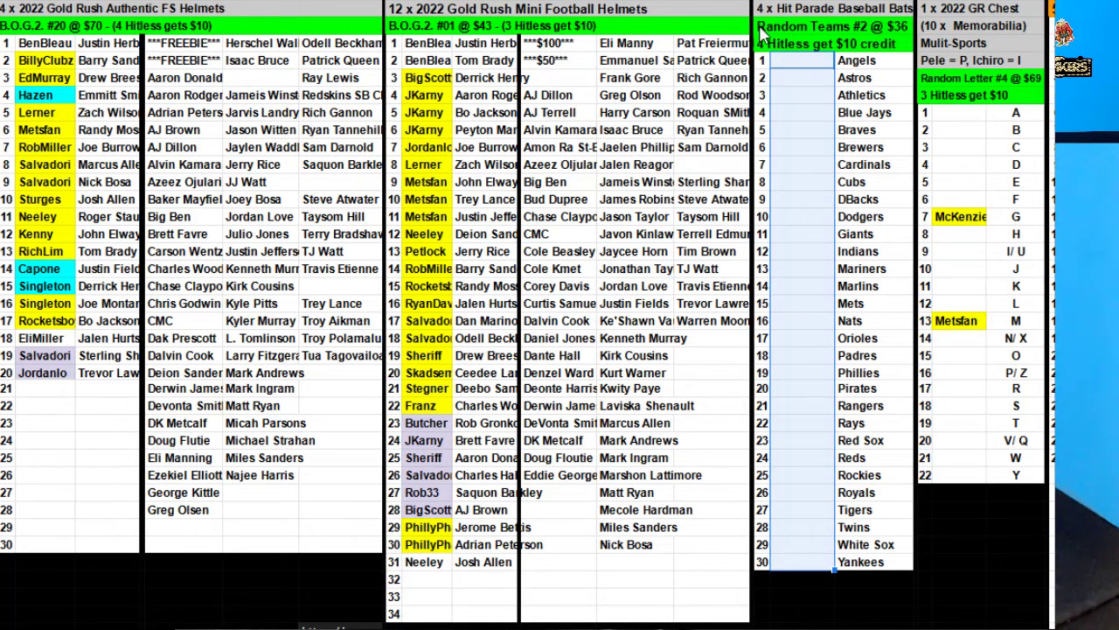
# Change the header from Random Teams #2 to Random Teams #3 @ $36.
pyautogui.click(761, 33)
pyautogui.doubleClick(863, 25)
pyautogui.moveTo(861, 25); pyautogui.dragTo(868, 25)
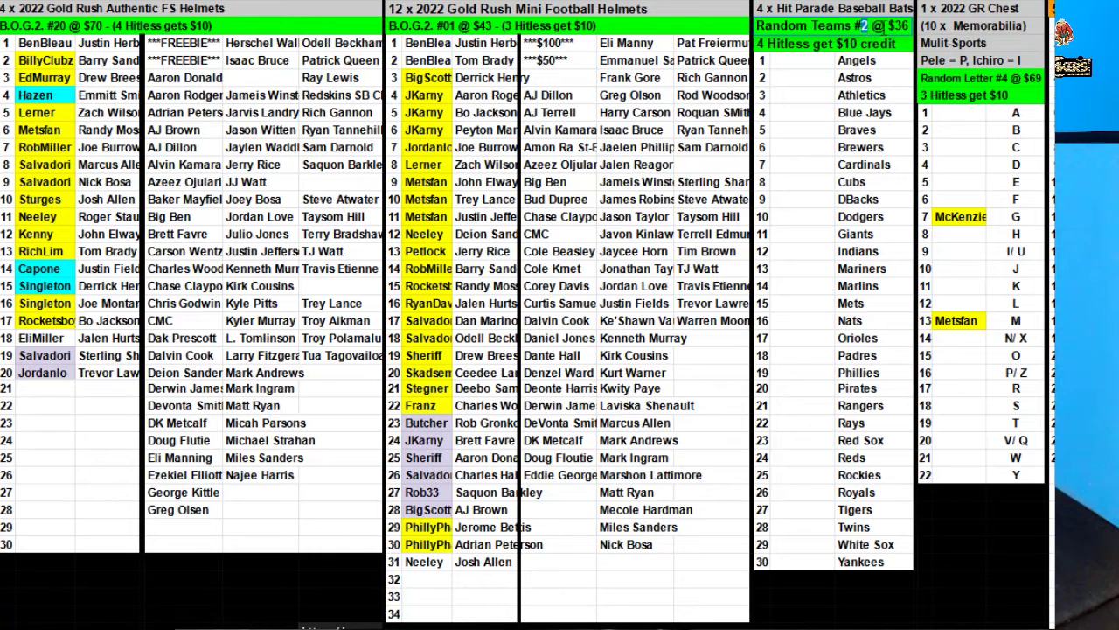
pyautogui.write('3')
pyautogui.click(854, 96)
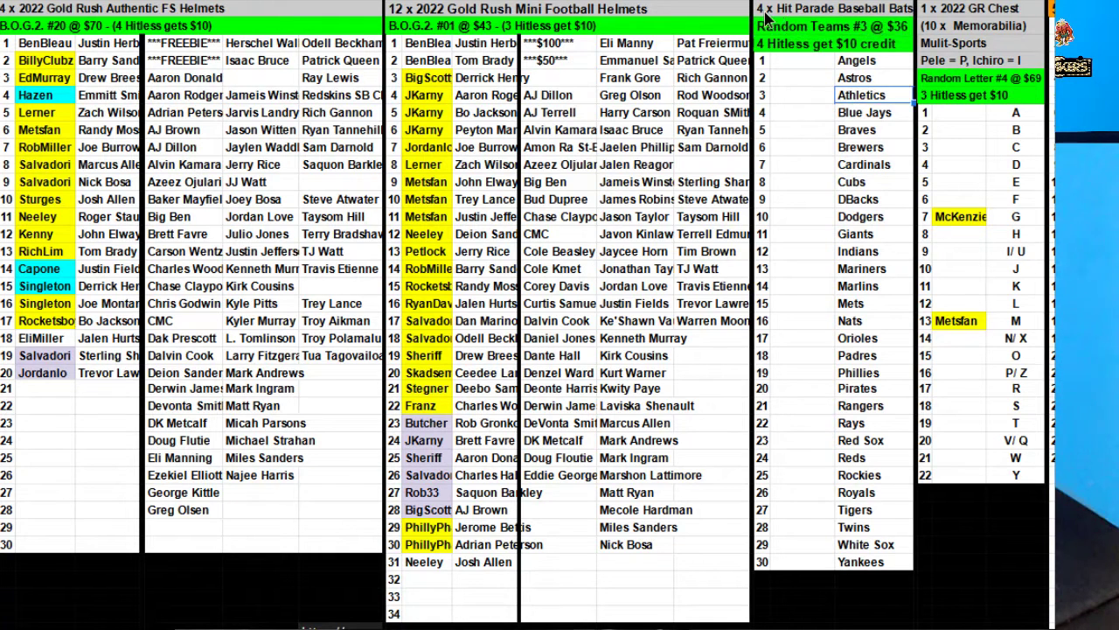
pyautogui.click(863, 37)
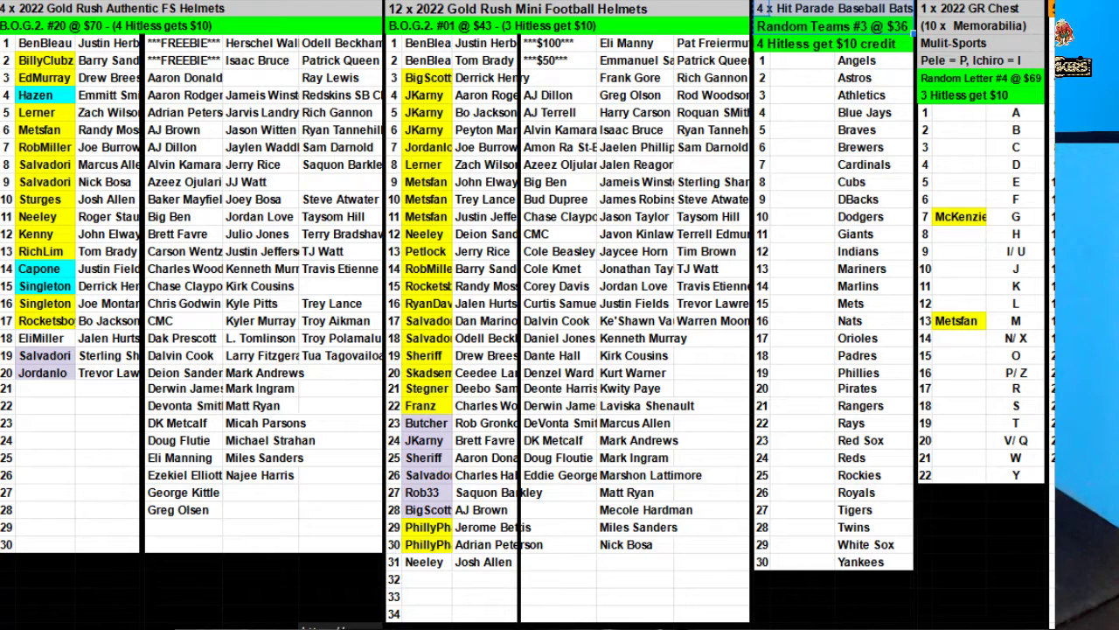
pyautogui.click(961, 355)
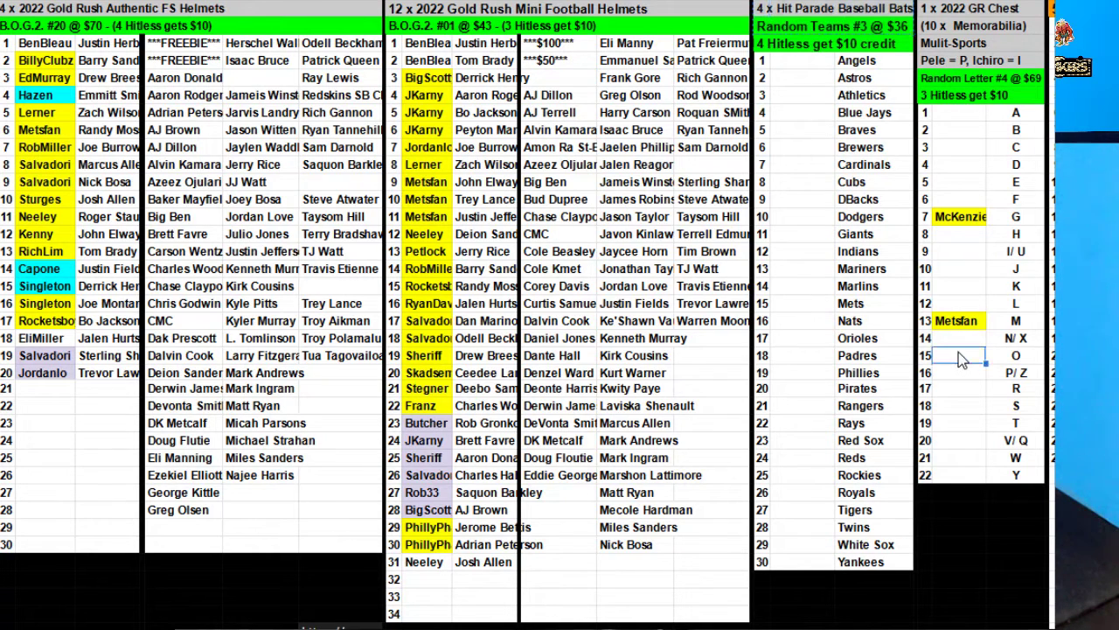
pyautogui.write('Driftsaru')
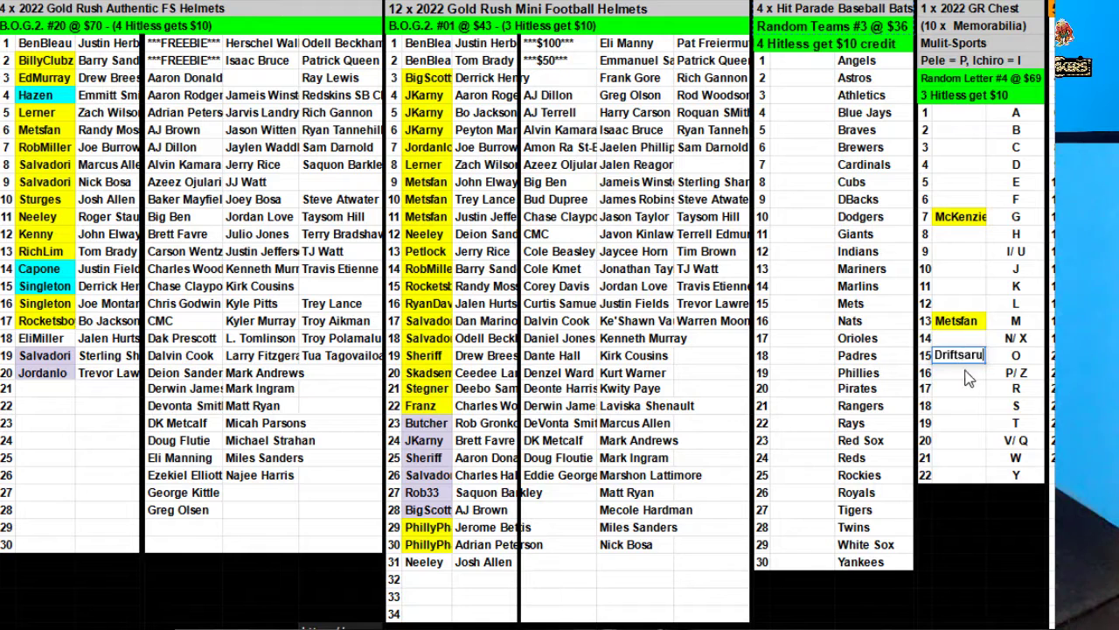
pyautogui.moveTo(969, 380); pyautogui.dragTo(970, 393)
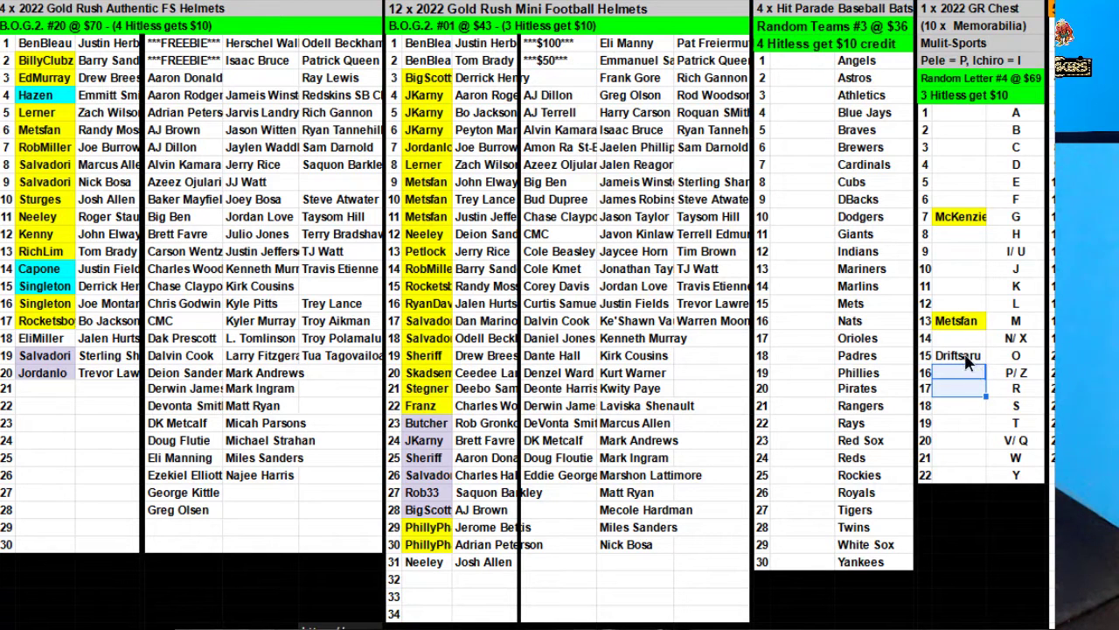
pyautogui.click(961, 355)
pyautogui.hotkey('ctrl', 'c')
pyautogui.click(970, 422)
pyautogui.hotkey('ctrl', 'v')
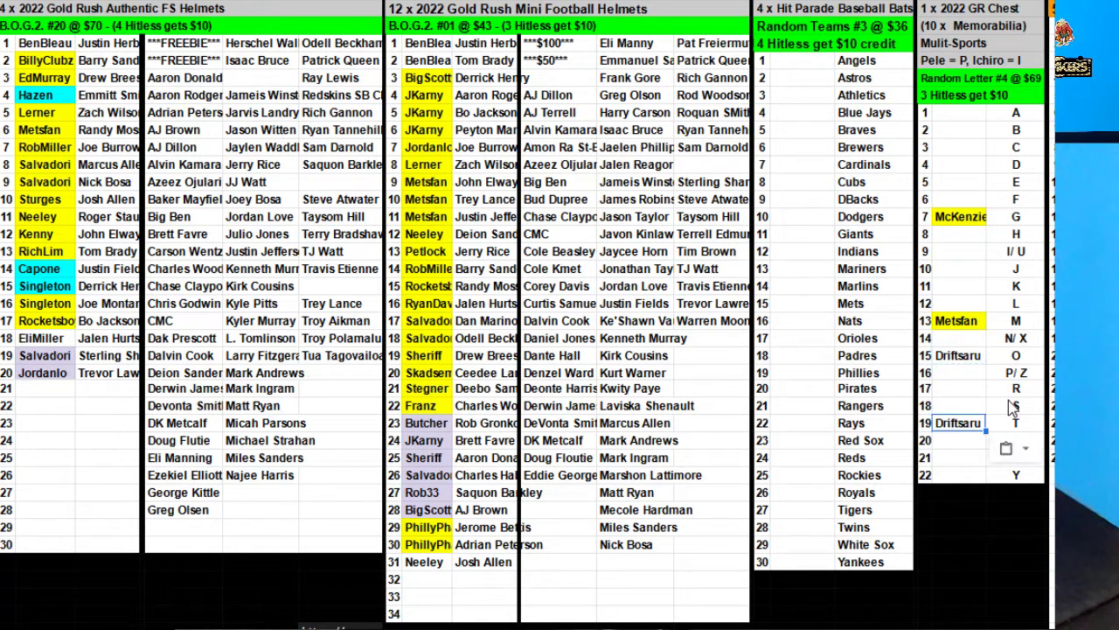
pyautogui.click(966, 374)
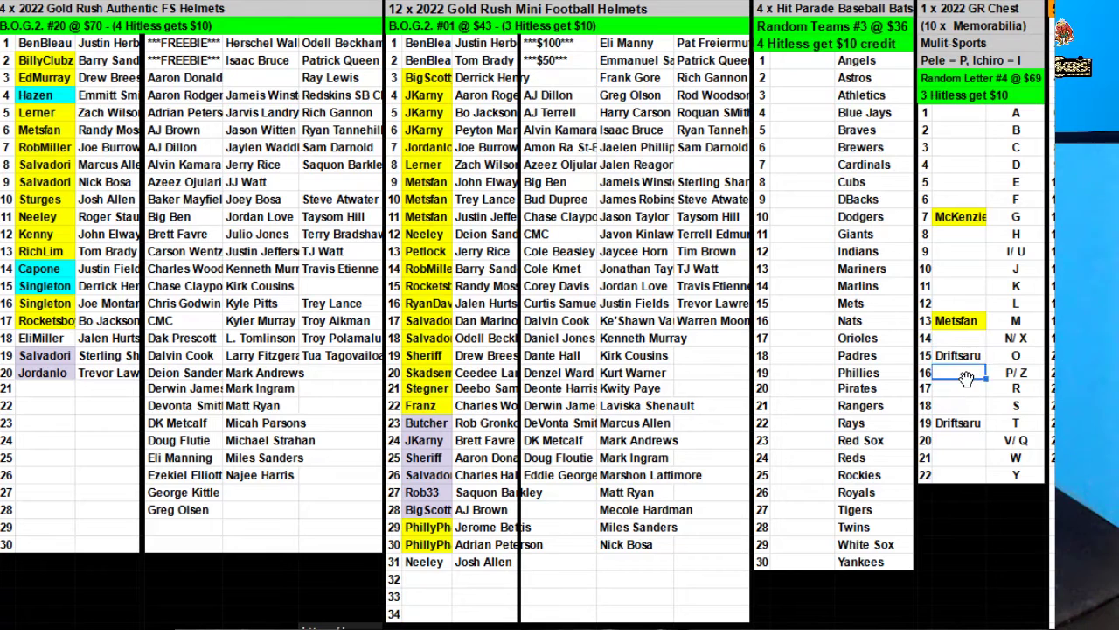
pyautogui.write('Rocketsboy')
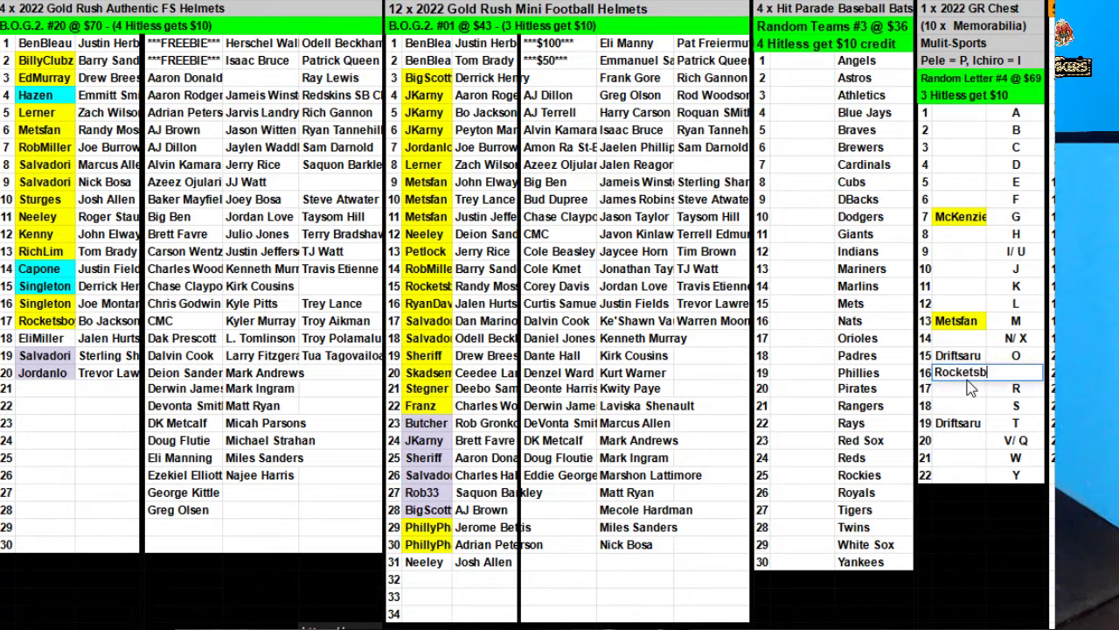
pyautogui.click(966, 475)
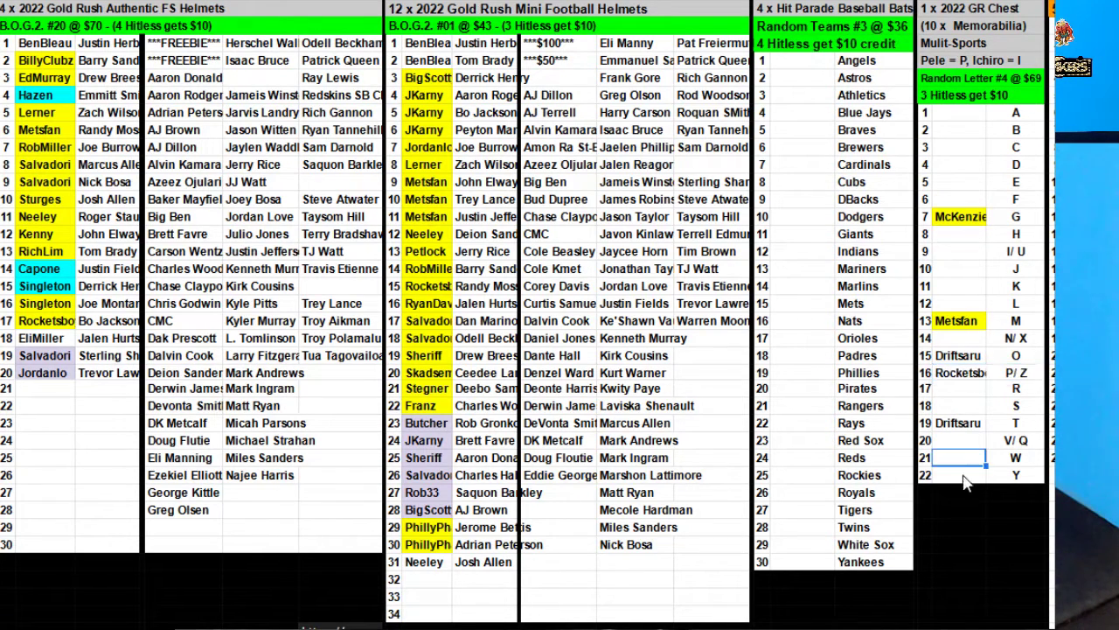
pyautogui.write('Capone')
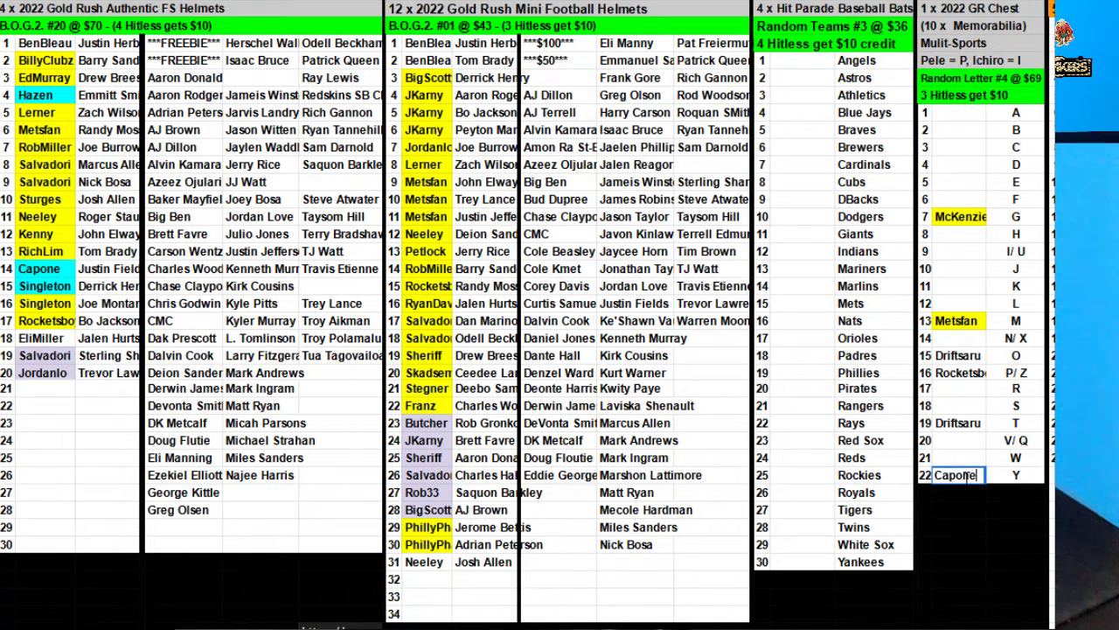
pyautogui.press('Return')
pyautogui.click(958, 474)
pyautogui.hotkey('ctrl', 'c')
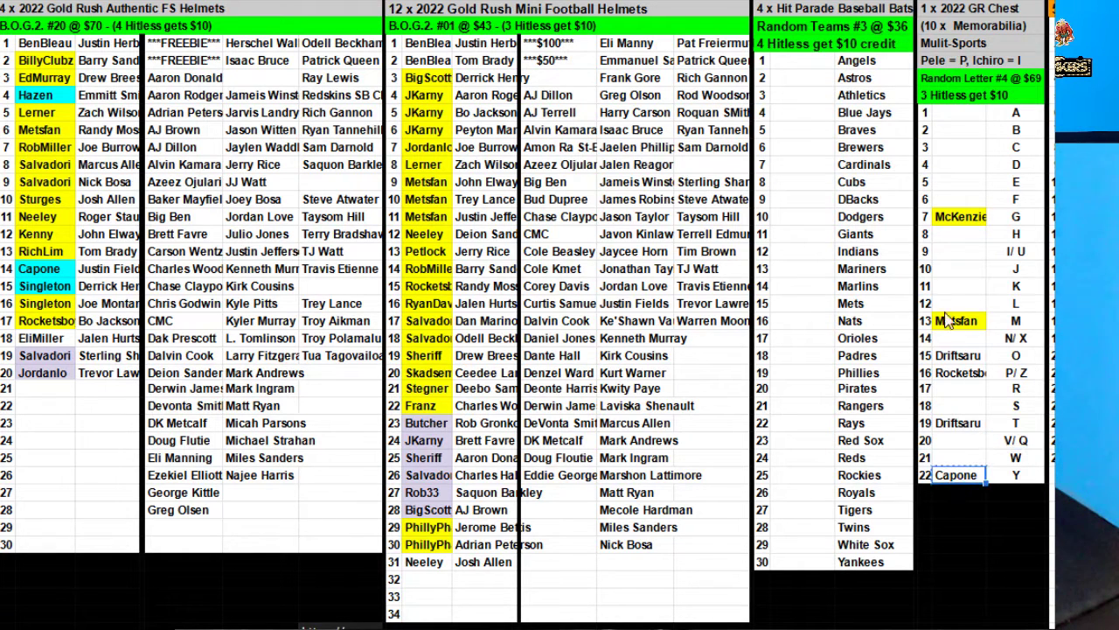
pyautogui.click(959, 286)
pyautogui.hotkey('ctrl', 'v')
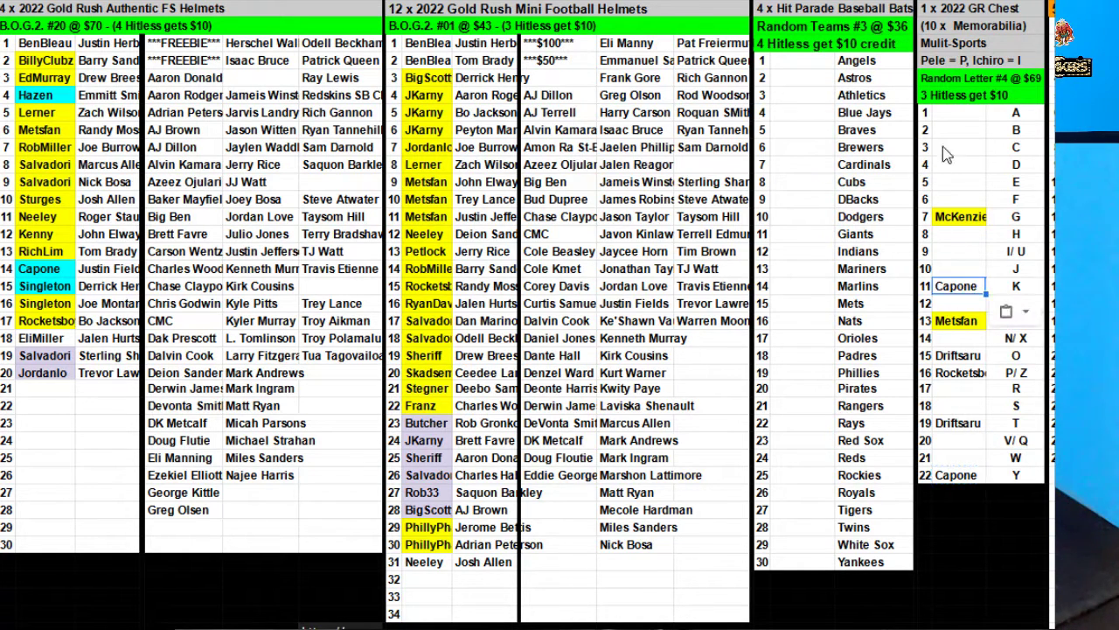
pyautogui.click(955, 133)
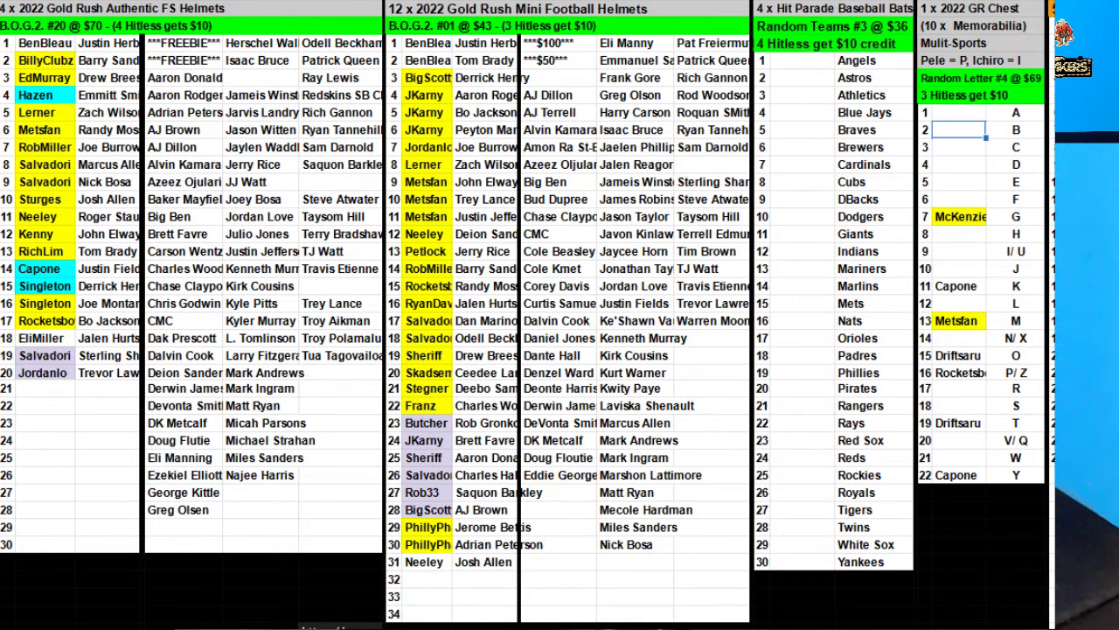
pyautogui.hotkey('ctrl', 'z')
pyautogui.hotkey('ctrl', 'z')
pyautogui.hotkey('ctrl', 'z')
pyautogui.hotkey('ctrl', 'z')
pyautogui.hotkey('ctrl', 'z')
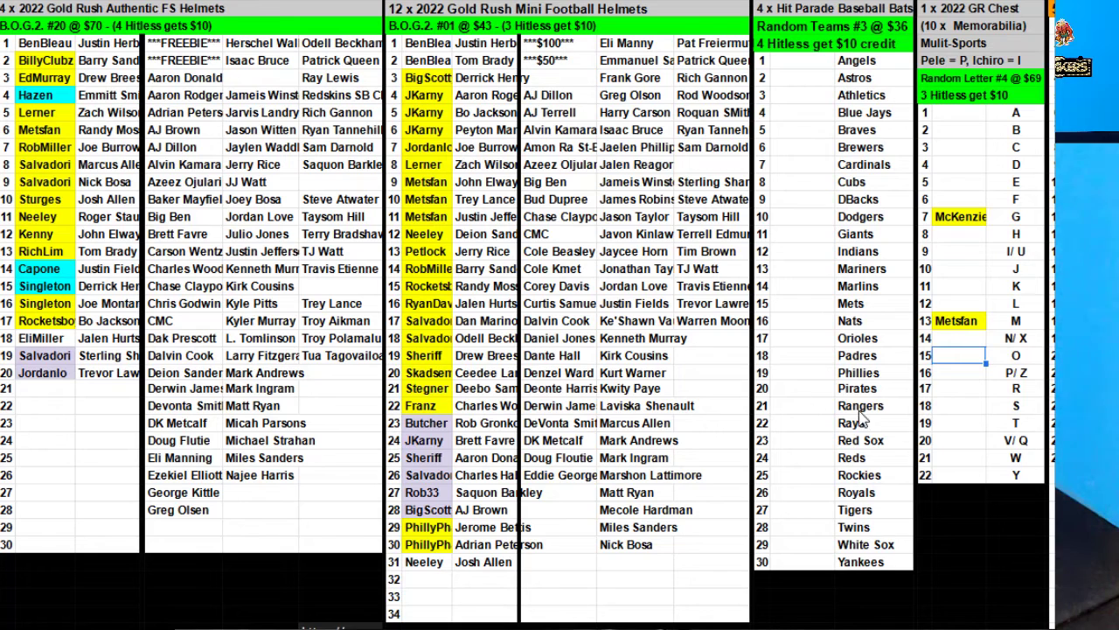
# Enter a buyer beside the Mets and give that same buyer the Phillies.
pyautogui.click(787, 306)
pyautogui.write('Dr')
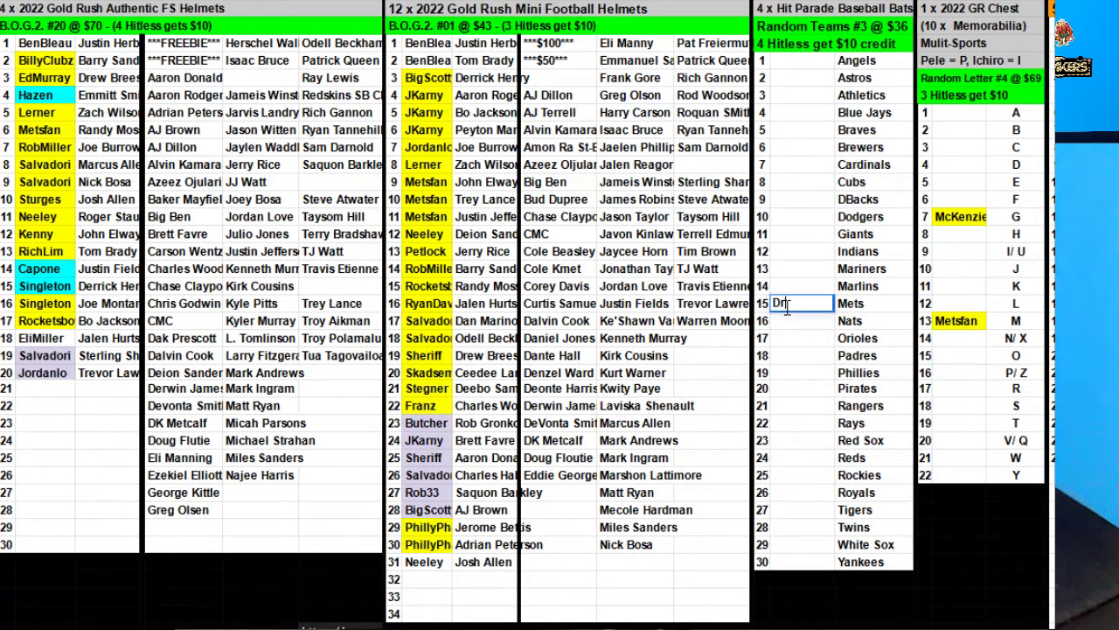
pyautogui.write('iftsaru')
pyautogui.click(806, 374)
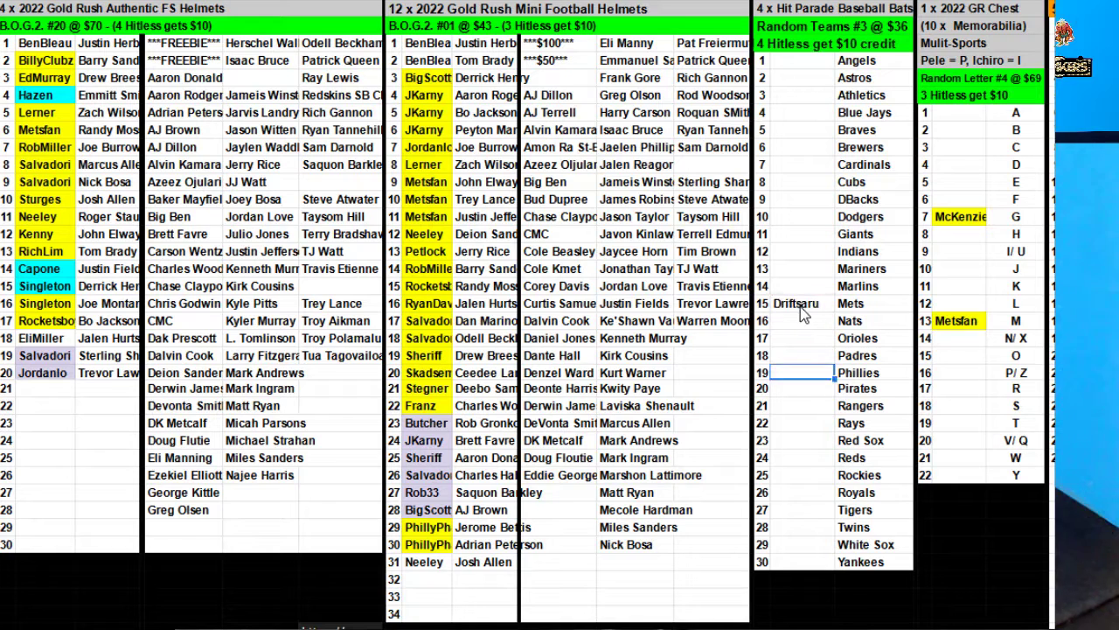
pyautogui.click(797, 303)
pyautogui.hotkey('ctrl', 'c')
pyautogui.click(806, 374)
pyautogui.hotkey('ctrl', 'v')
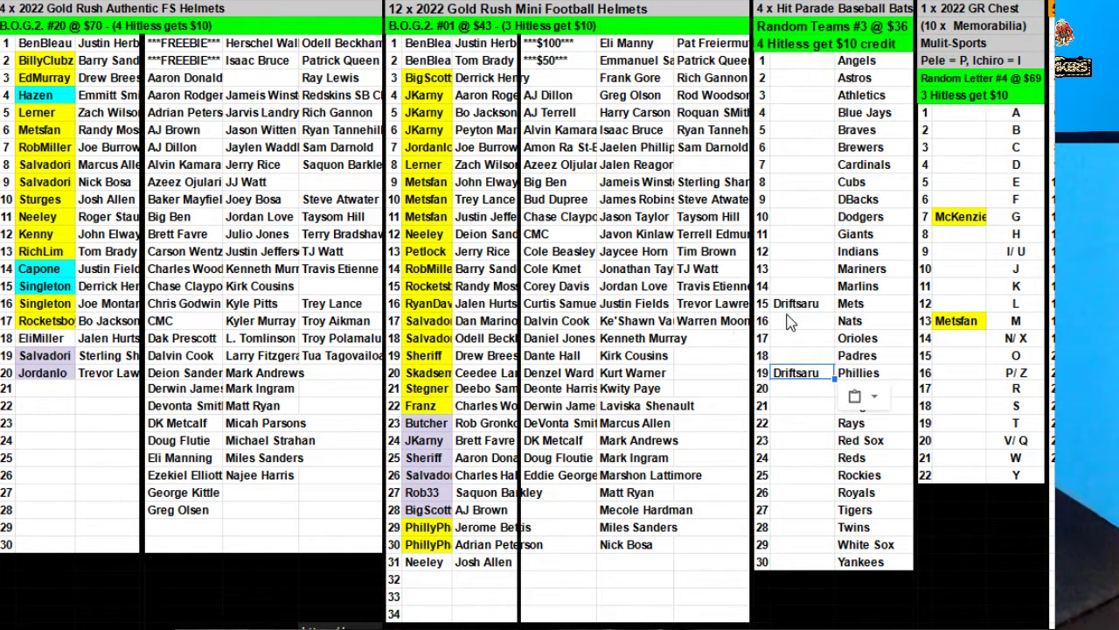
# Enter buyers beside the Nats and the Giants in Random Teams #3.
pyautogui.click(792, 321)
pyautogui.write('Rocketsboy')
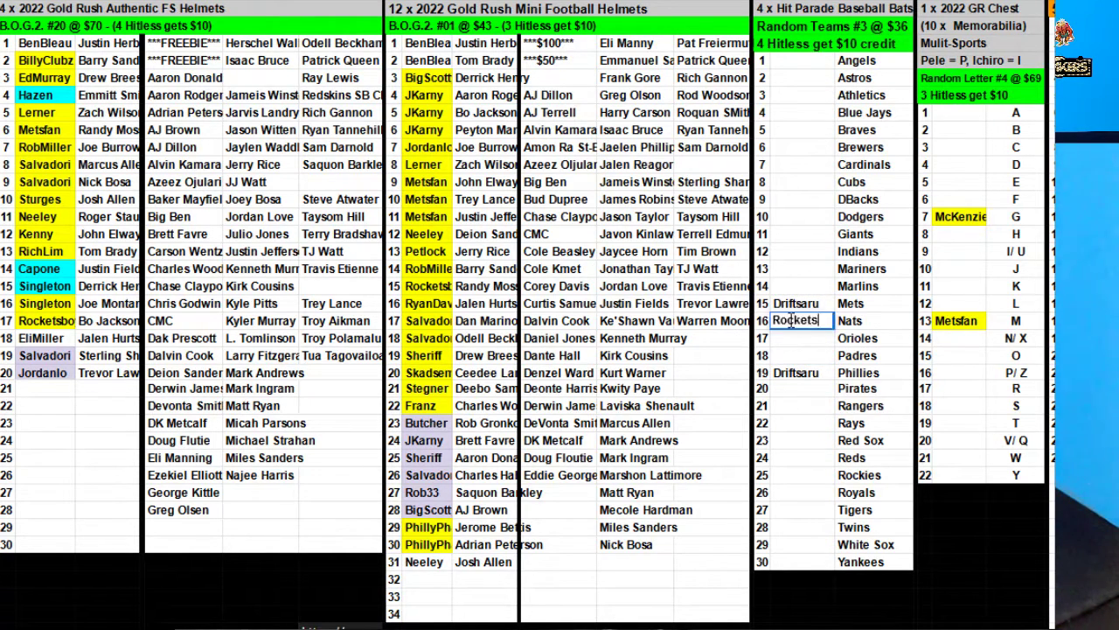
pyautogui.click(795, 234)
pyautogui.write('Capone')
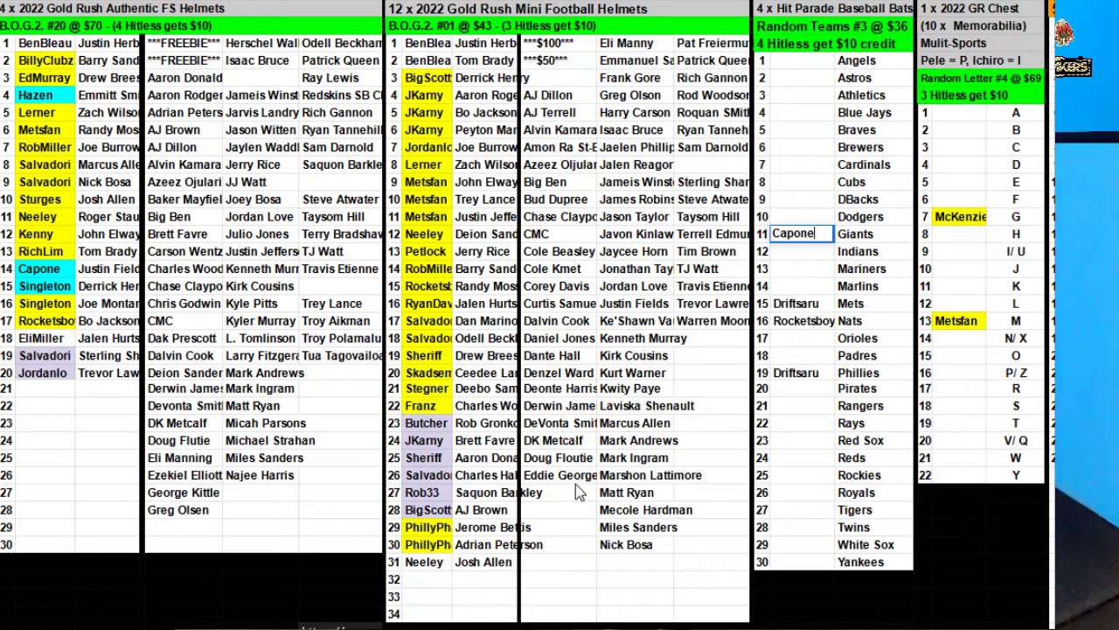
# Add a new buyer in Mini Helmets row 32 and move Harry Carson beside them.
pyautogui.click(422, 579)
pyautogui.write('Ro')
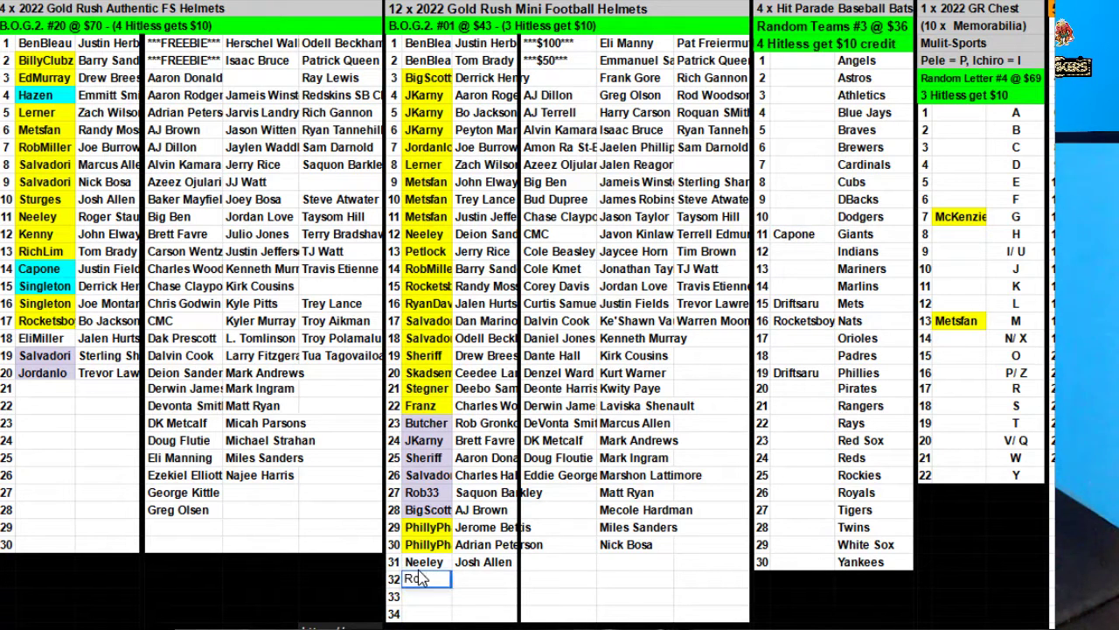
pyautogui.write('nBoxBreaks')
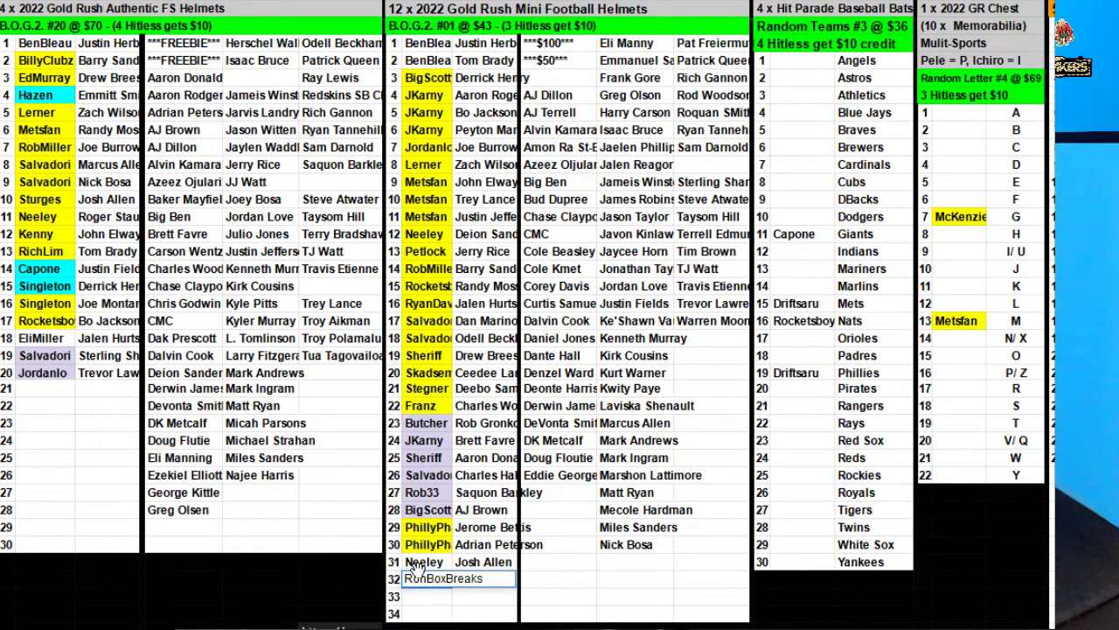
pyautogui.click(636, 113)
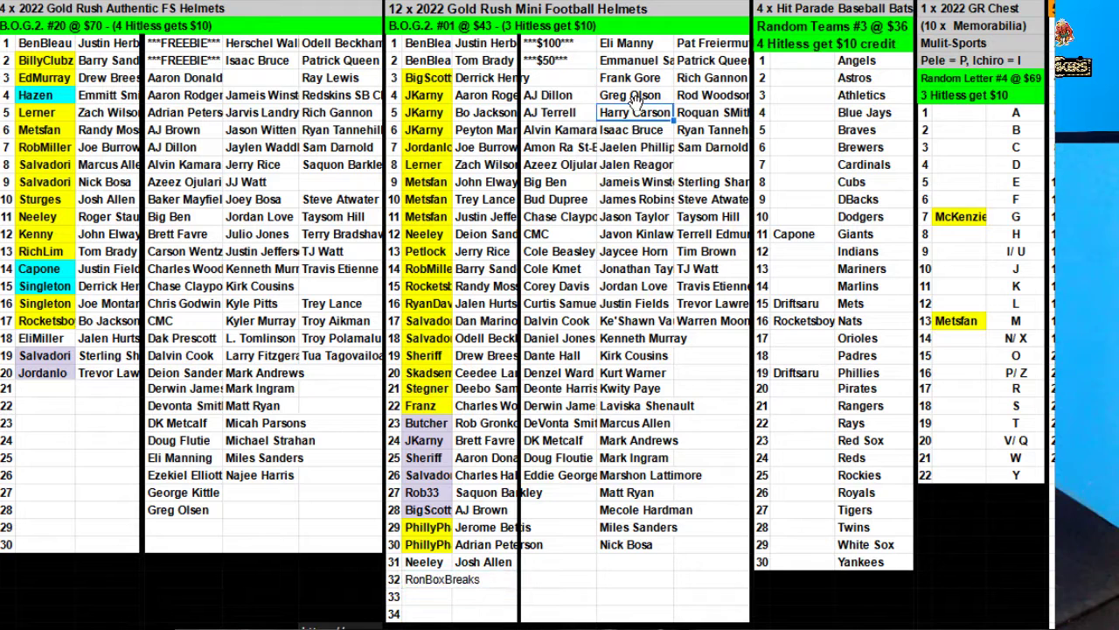
pyautogui.moveTo(636, 104); pyautogui.dragTo(483, 583)
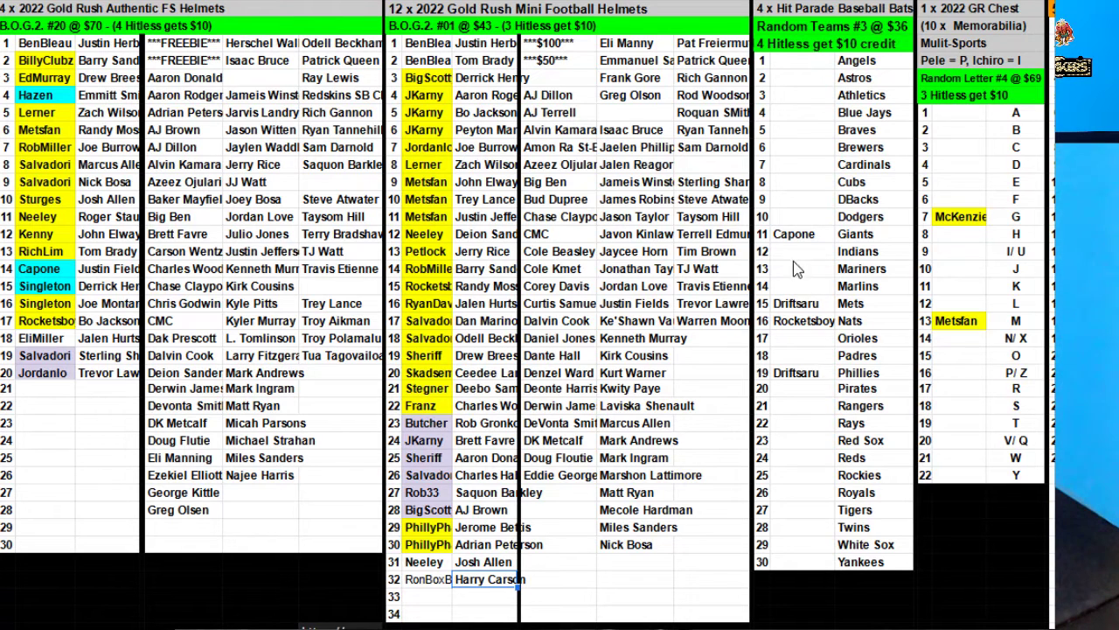
# Assign a buyer to the DBacks and copy that buyer to the Red Sox.
pyautogui.click(796, 199)
pyautogui.write('Neeley')
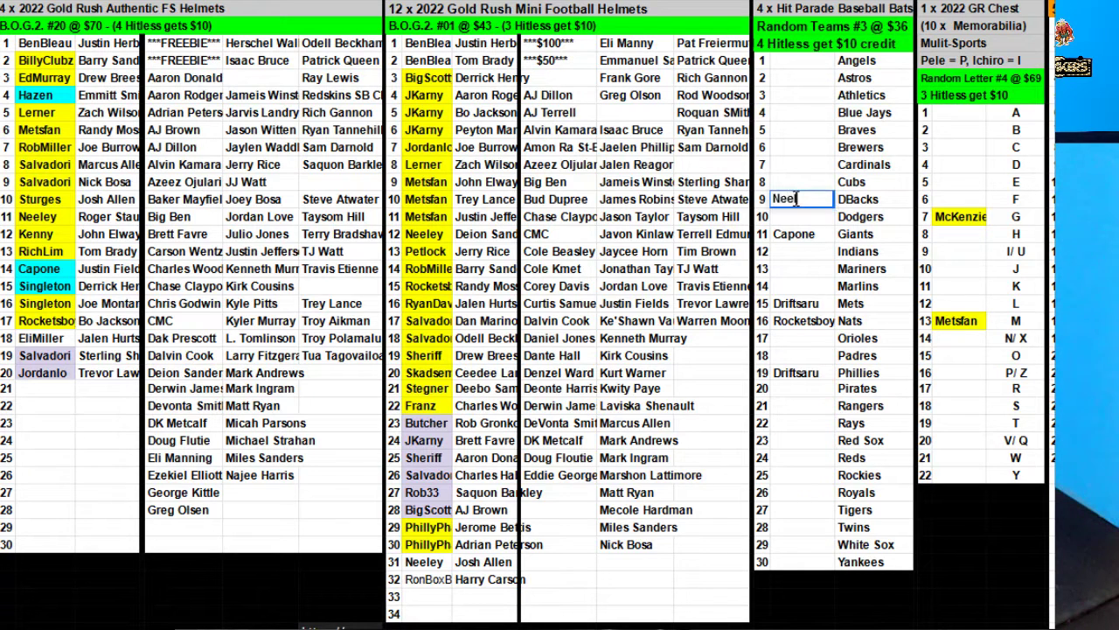
pyautogui.click(798, 234)
pyautogui.click(802, 201)
pyautogui.hotkey('ctrl', 'c')
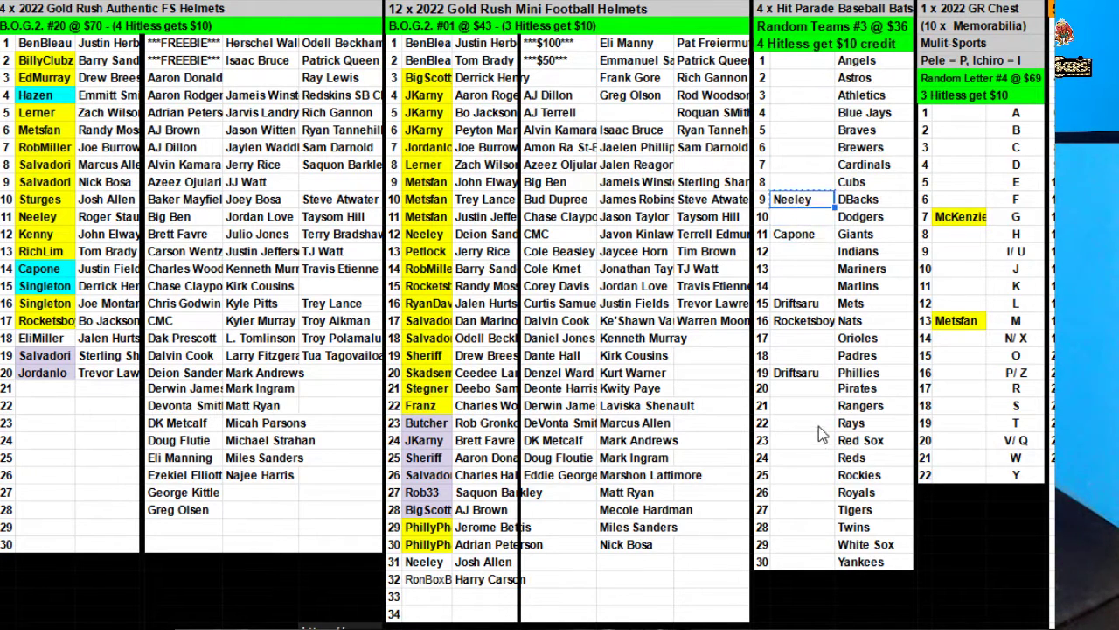
pyautogui.click(804, 440)
pyautogui.hotkey('ctrl', 'v')
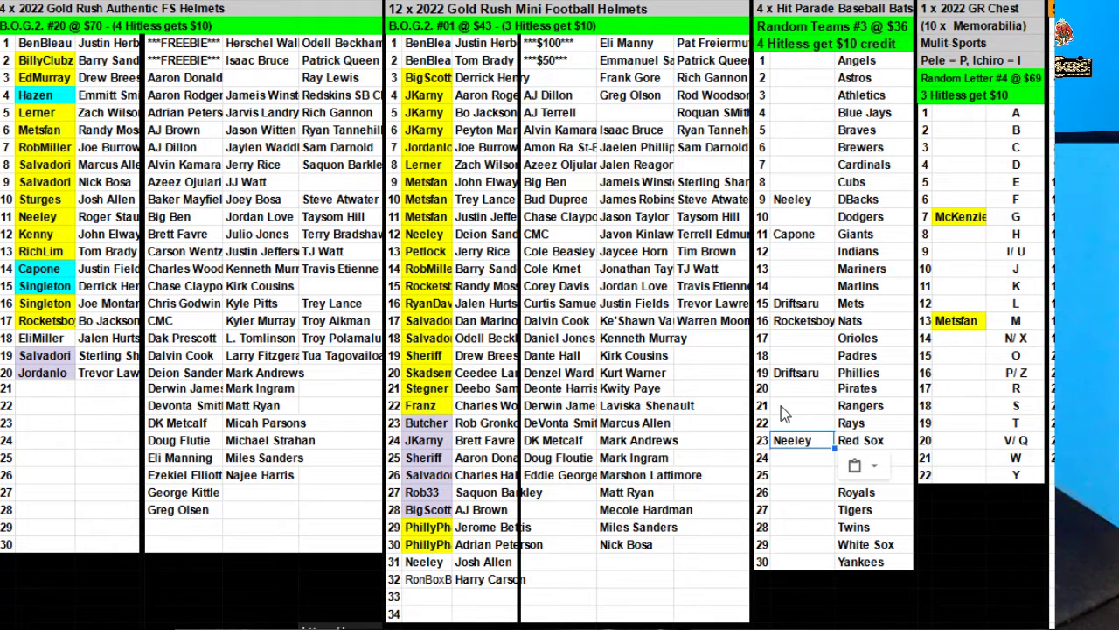
# Enter the buyer for the Athletics slot.
pyautogui.click(789, 98)
pyautogui.write('Taint')
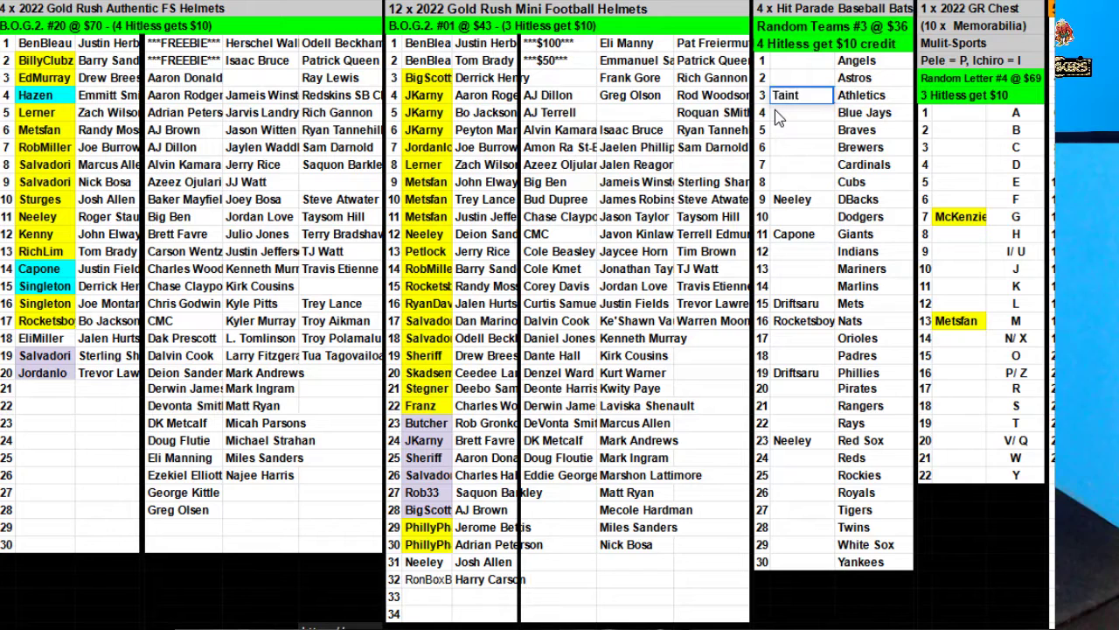
pyautogui.press('Return')
# Assign another buyer to the Braves and copy that buyer to the Royals.
pyautogui.press('Return')
pyautogui.write('Cro')
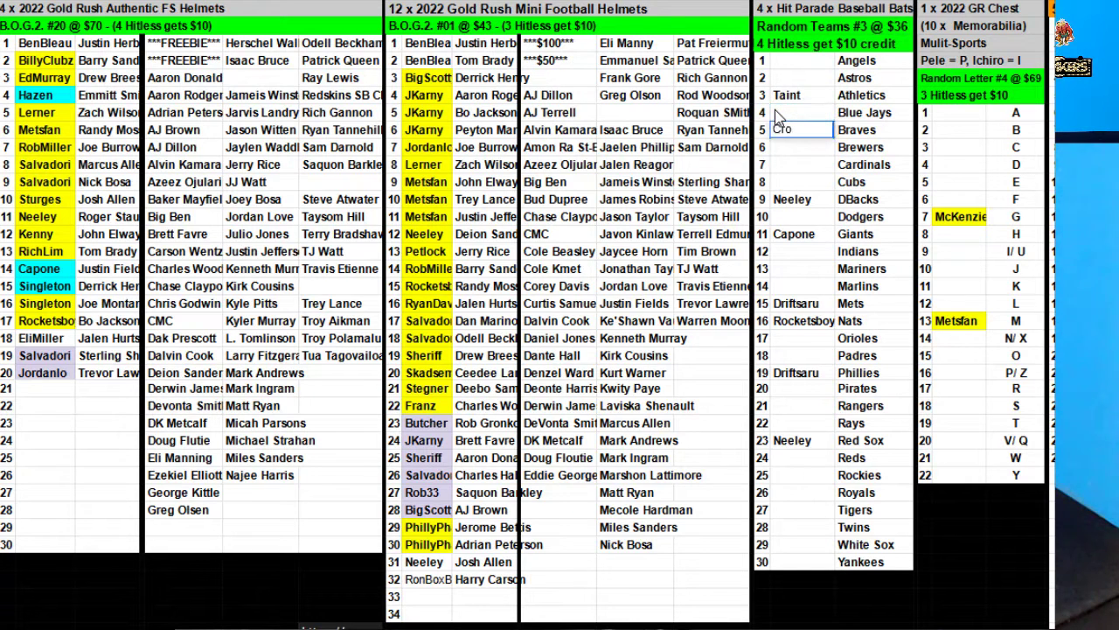
pyautogui.write('wley')
pyautogui.click(797, 198)
pyautogui.click(796, 131)
pyautogui.hotkey('ctrl', 'c')
pyautogui.click(794, 492)
pyautogui.hotkey('ctrl', 'v')
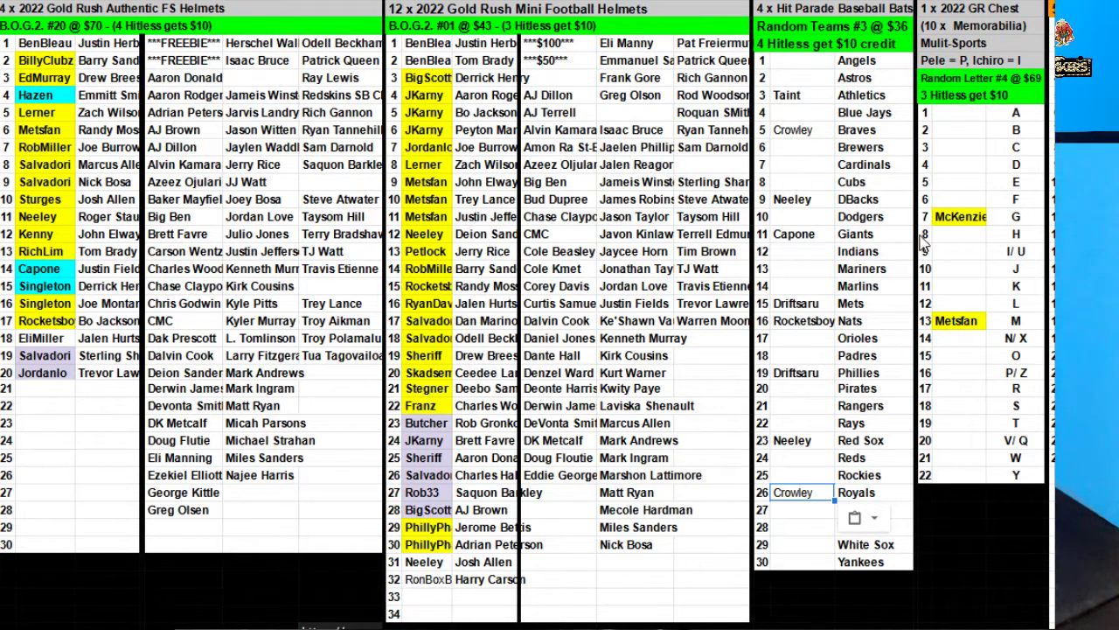
# Enter a buyer's name for letter C in the letter list.
pyautogui.click(948, 141)
pyautogui.write('Driftsa')
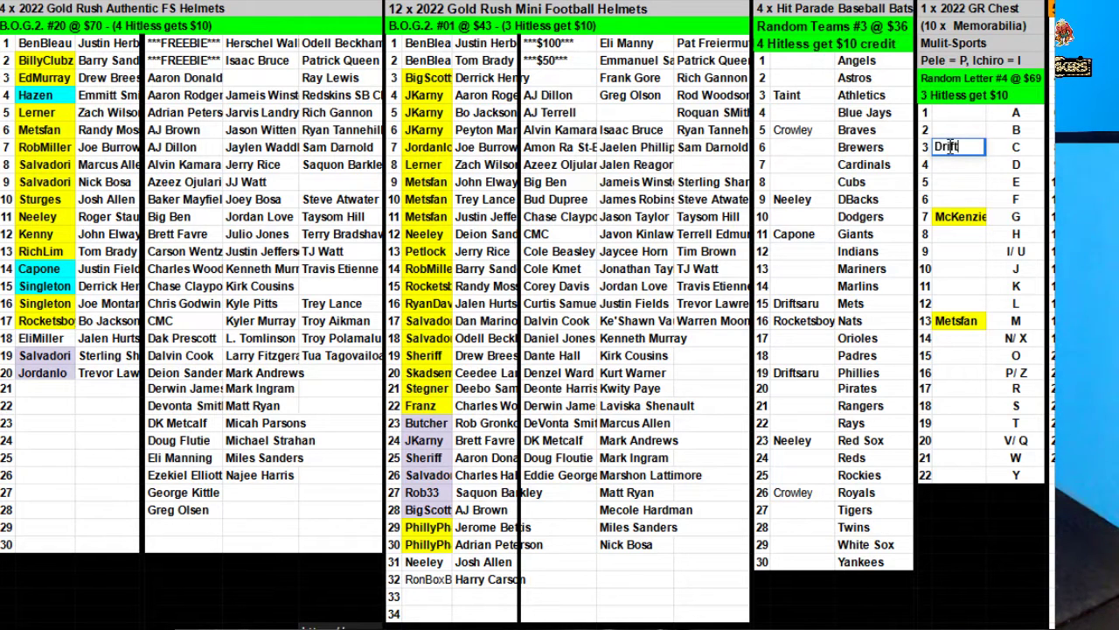
pyautogui.press('BackSpace')
pyautogui.press('BackSpace')
pyautogui.press('BackSpace')
pyautogui.press('BackSpace')
pyautogui.write('ftsaru')
# Add a new buyer in Mini Helmets row 33.
pyautogui.click(427, 584)
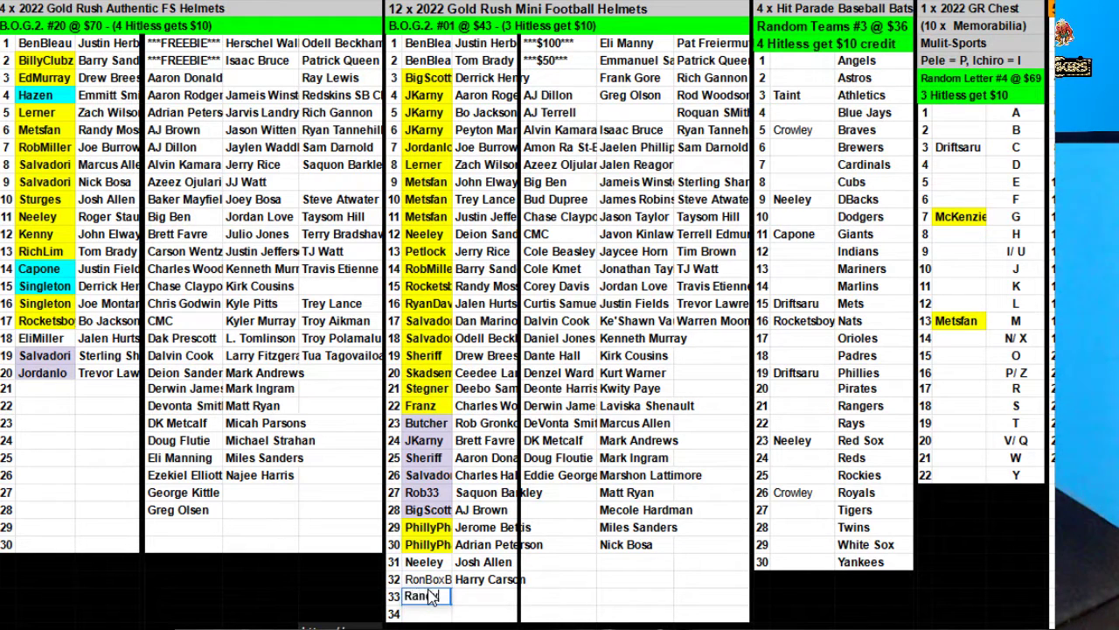
pyautogui.click(705, 423)
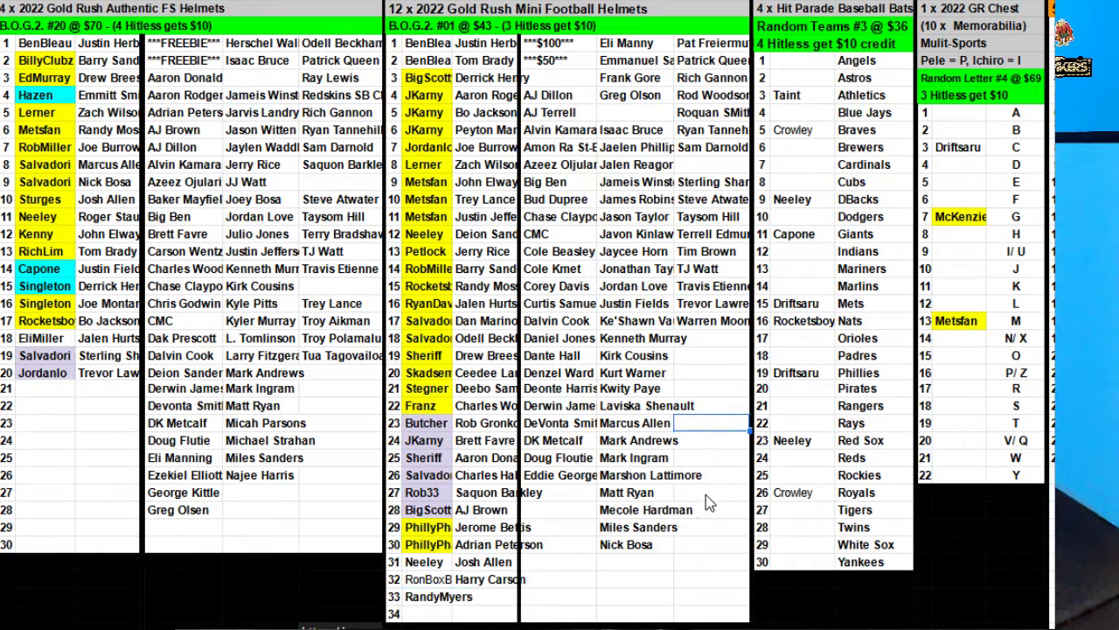
# Correct Eli Manny to Eli Manning and move him beside the row 33 buyer.
pyautogui.click(634, 47)
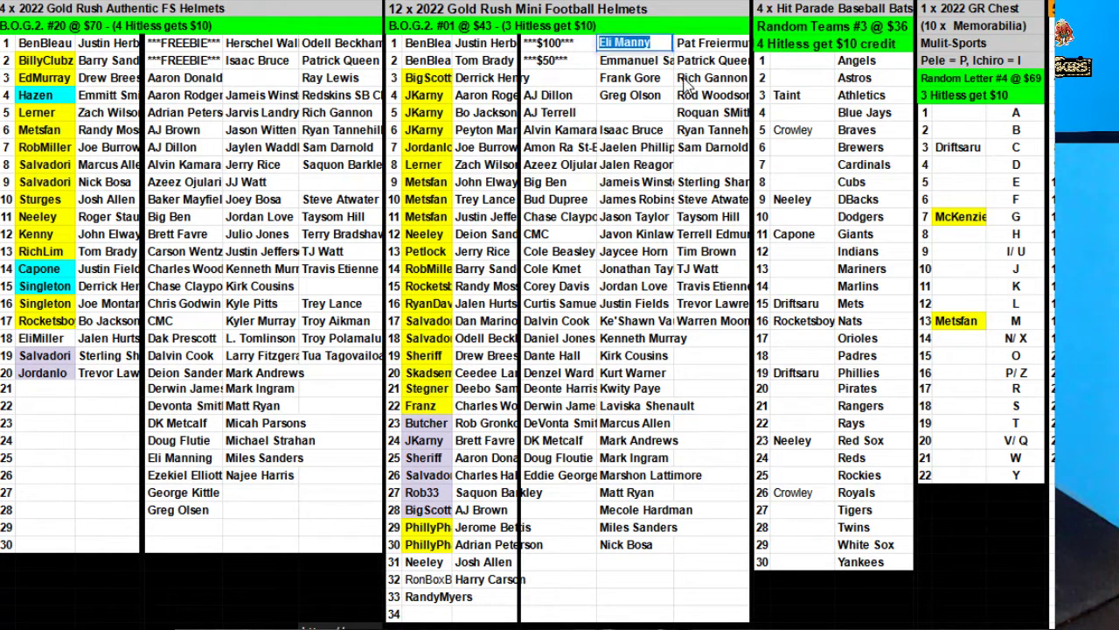
pyautogui.doubleClick(660, 46)
pyautogui.press('BackSpace')
pyautogui.press('BackSpace')
pyautogui.press('BackSpace')
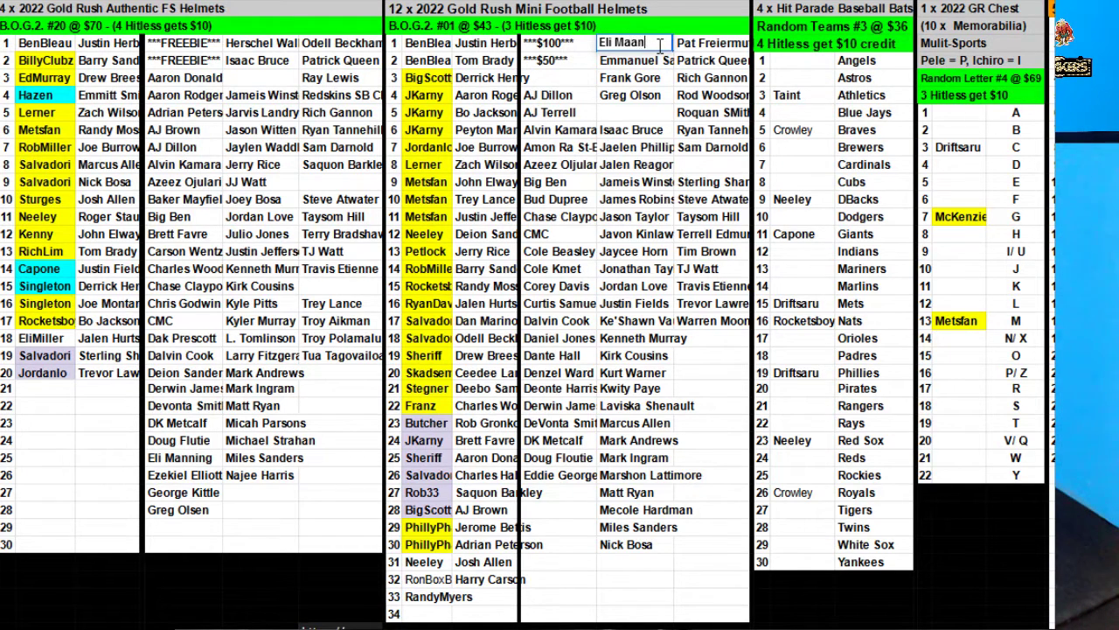
pyautogui.write('nning')
pyautogui.hotkey('ctrl', 'Return')
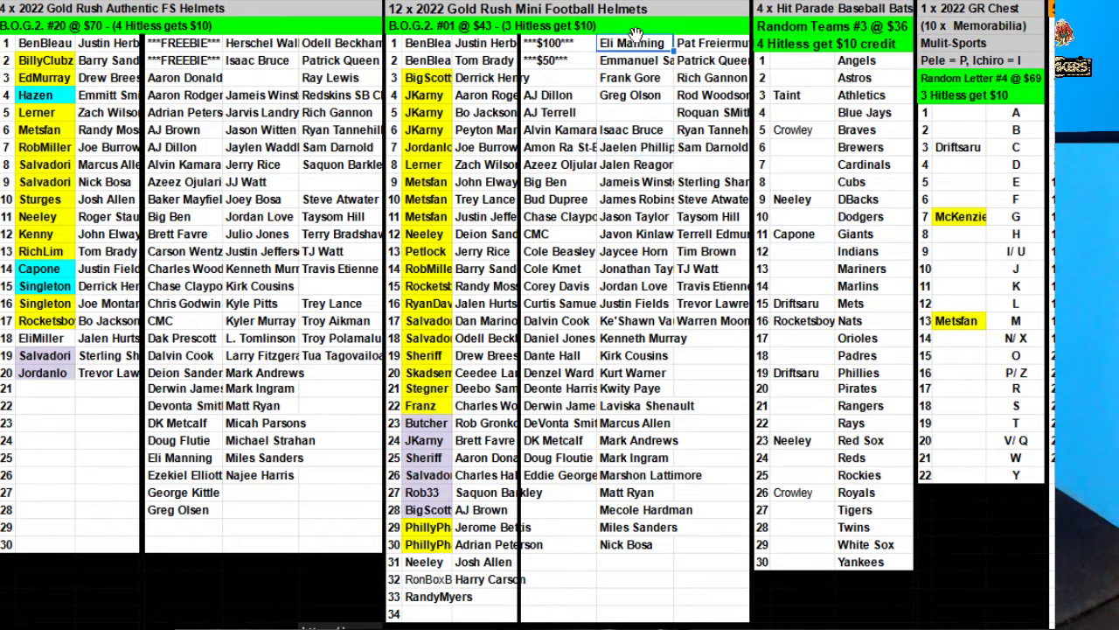
pyautogui.moveTo(479, 602); pyautogui.dragTo(483, 603)
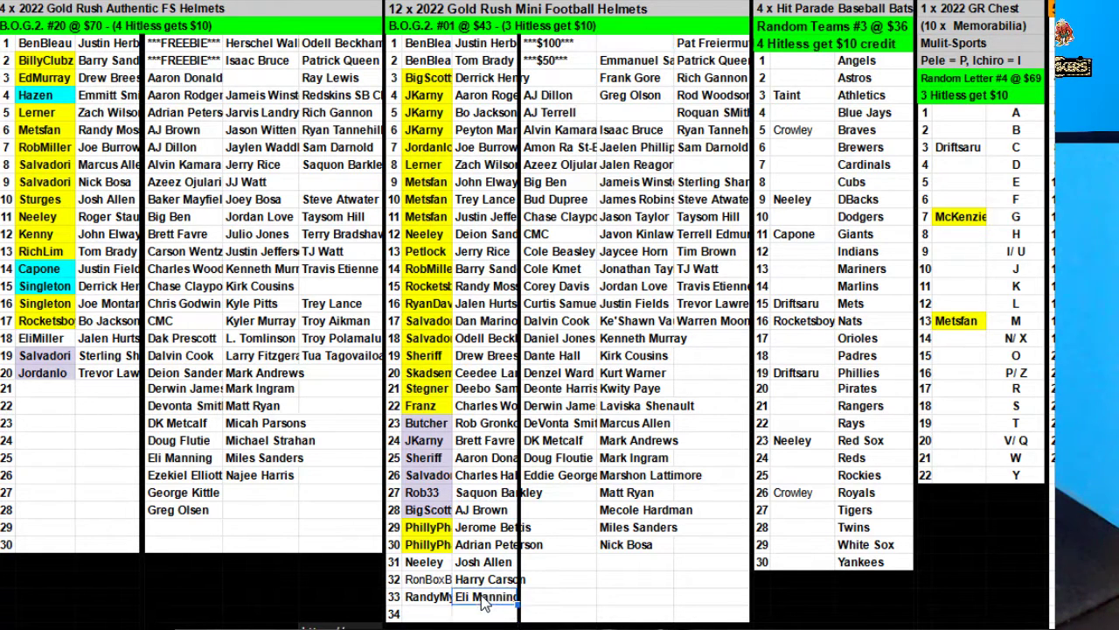
# Copy the Giants buyer to the Rays slot and clear the letter C entry.
pyautogui.click(806, 238)
pyautogui.hotkey('ctrl', 'c')
pyautogui.click(800, 423)
pyautogui.hotkey('ctrl', 'v')
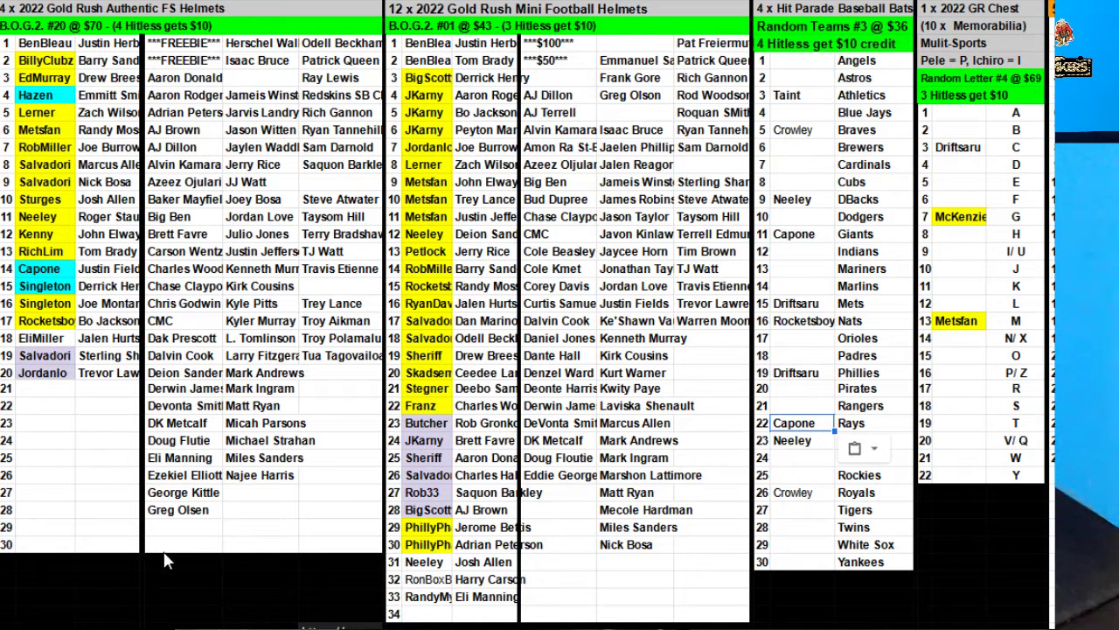
pyautogui.click(965, 150)
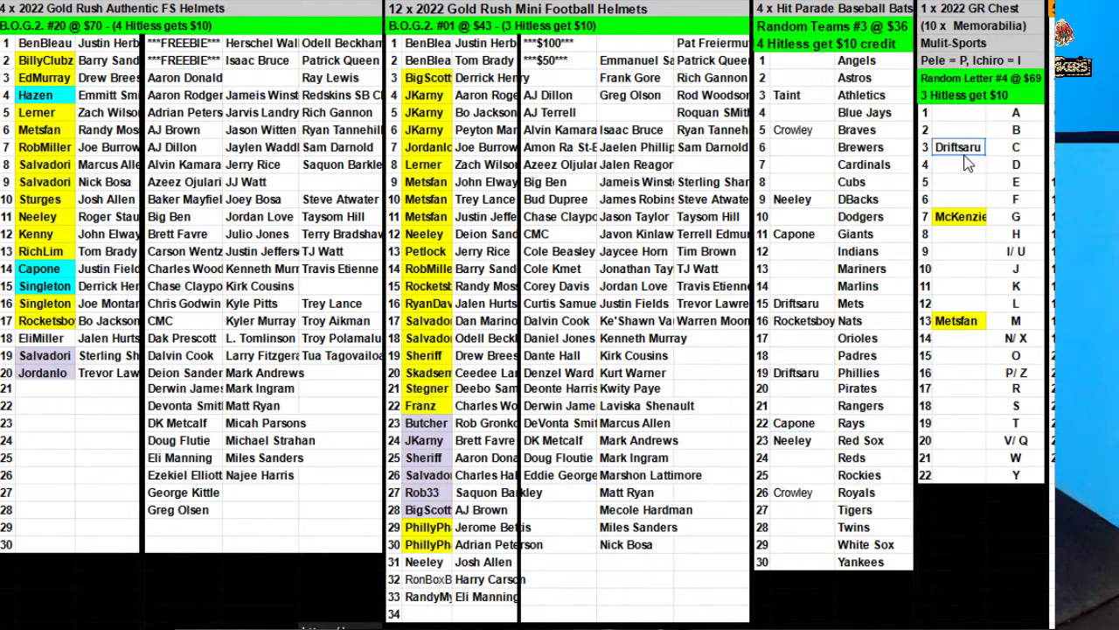
pyautogui.press('Delete')
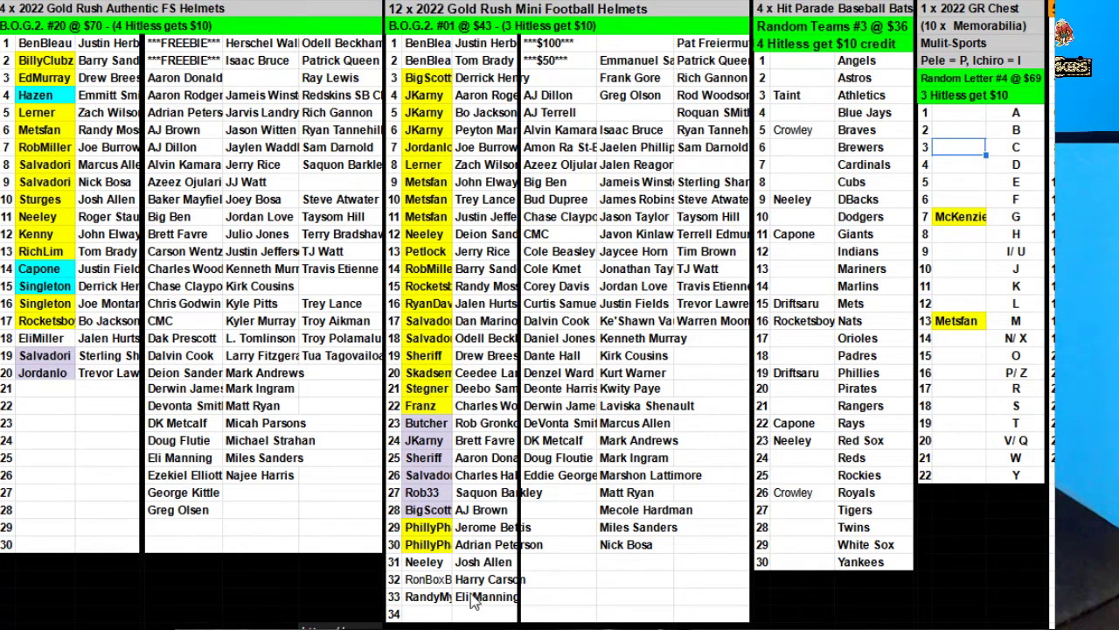
# Enter the new buyer's name in Mini Helmets row 34, leaving its helmet cell empty.
pyautogui.click(445, 612)
pyautogui.write('Dr')
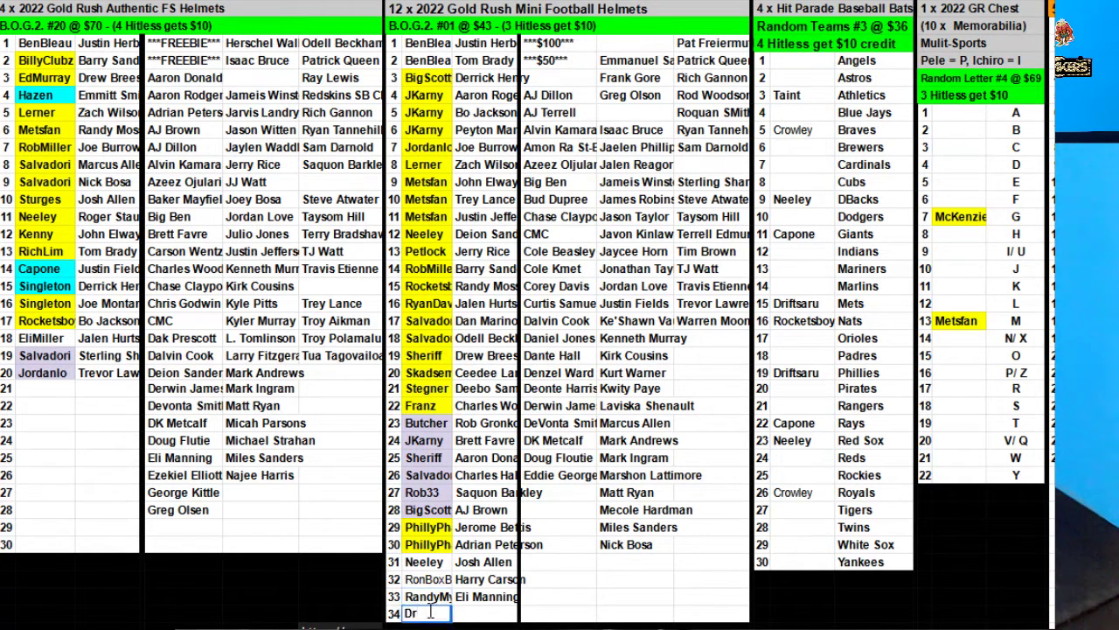
pyautogui.write('ibik')
pyautogui.click(620, 512)
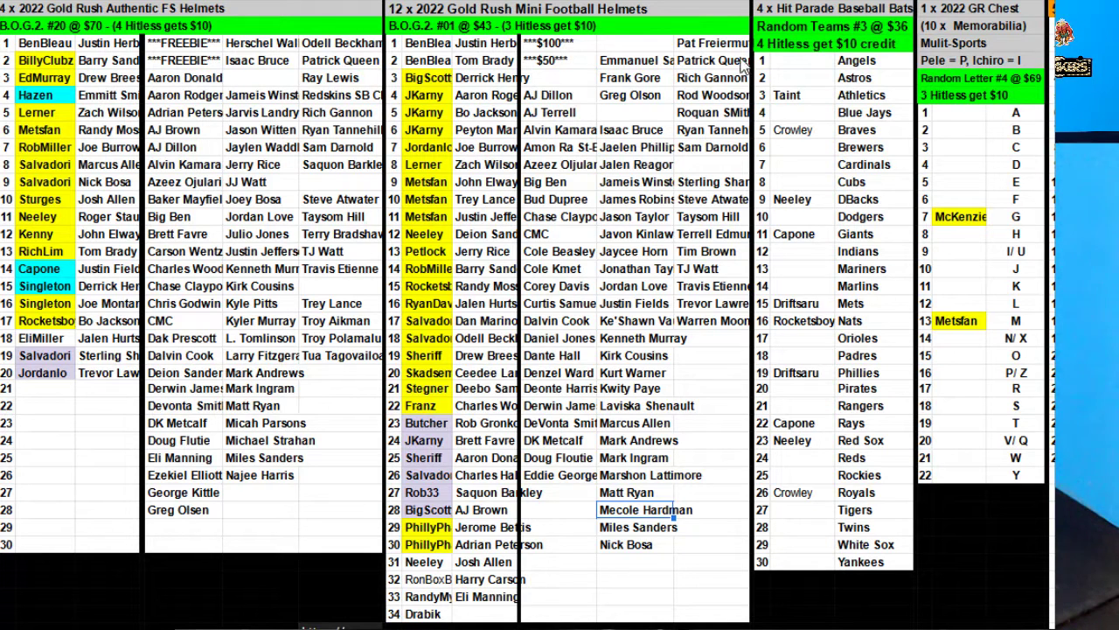
# Sort the Random Teams range U4:V29 by column V, A to Z.
pyautogui.moveTo(762, 60); pyautogui.dragTo(795, 492)
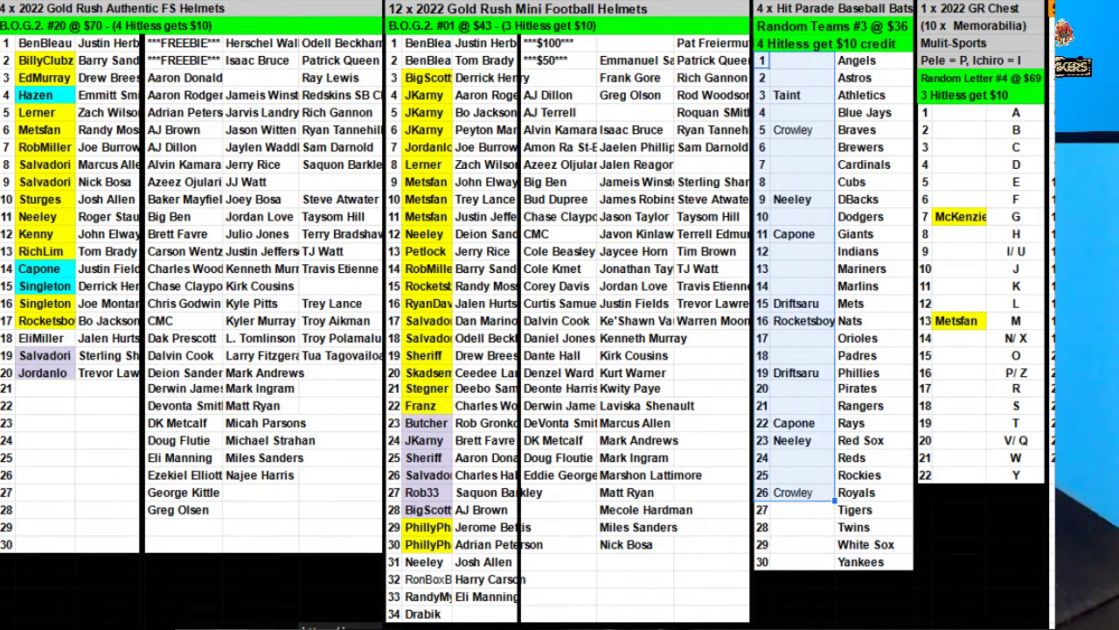
pyautogui.rightClick(772, 143)
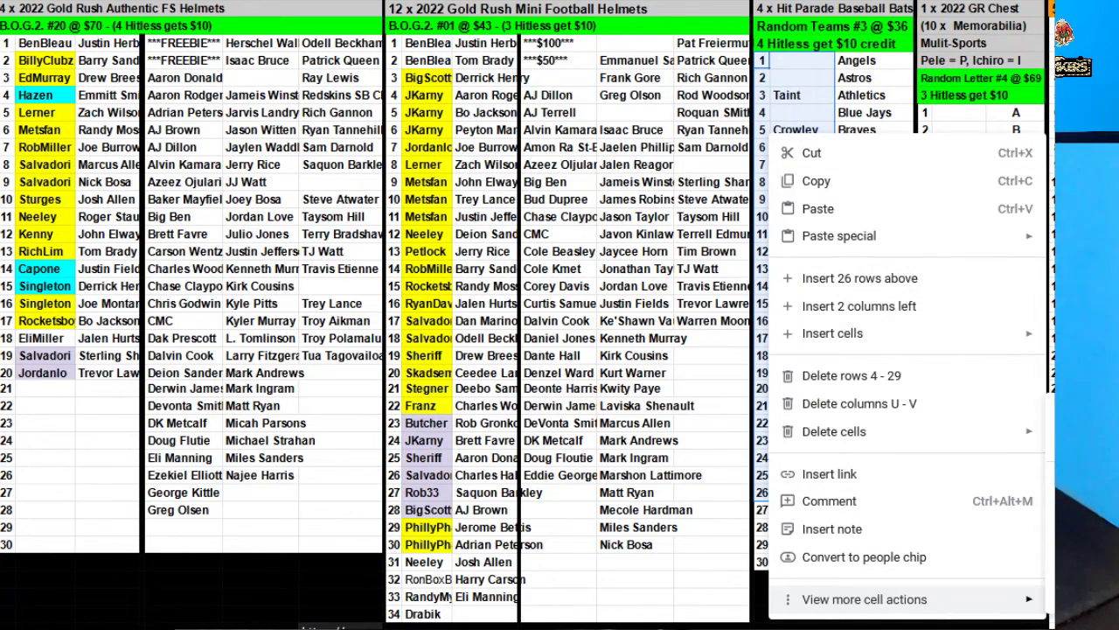
pyautogui.click(804, 363)
pyautogui.click(651, 297)
pyautogui.click(629, 325)
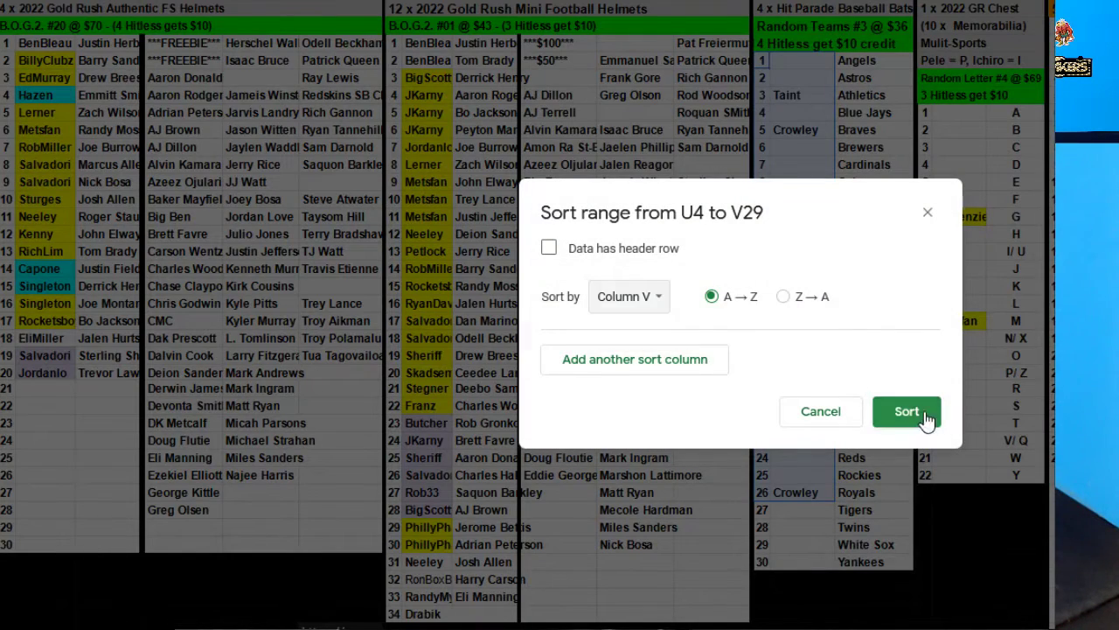
pyautogui.click(907, 412)
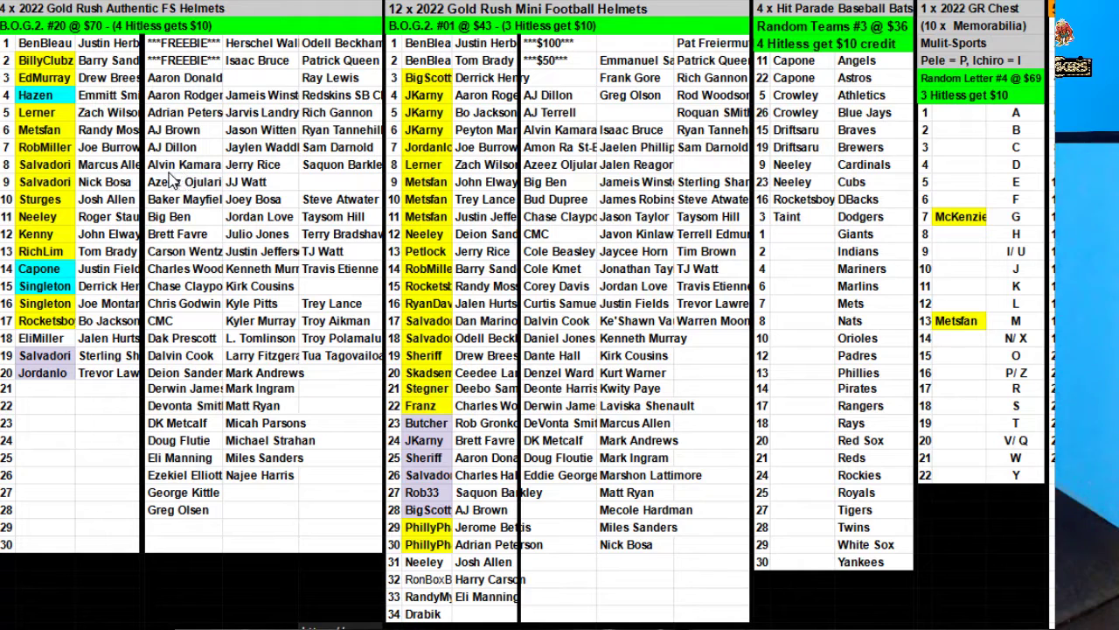
# Cut DeVonta Smith from the unclaimed helmets and paste it beside the row 34 buyer.
pyautogui.click(612, 274)
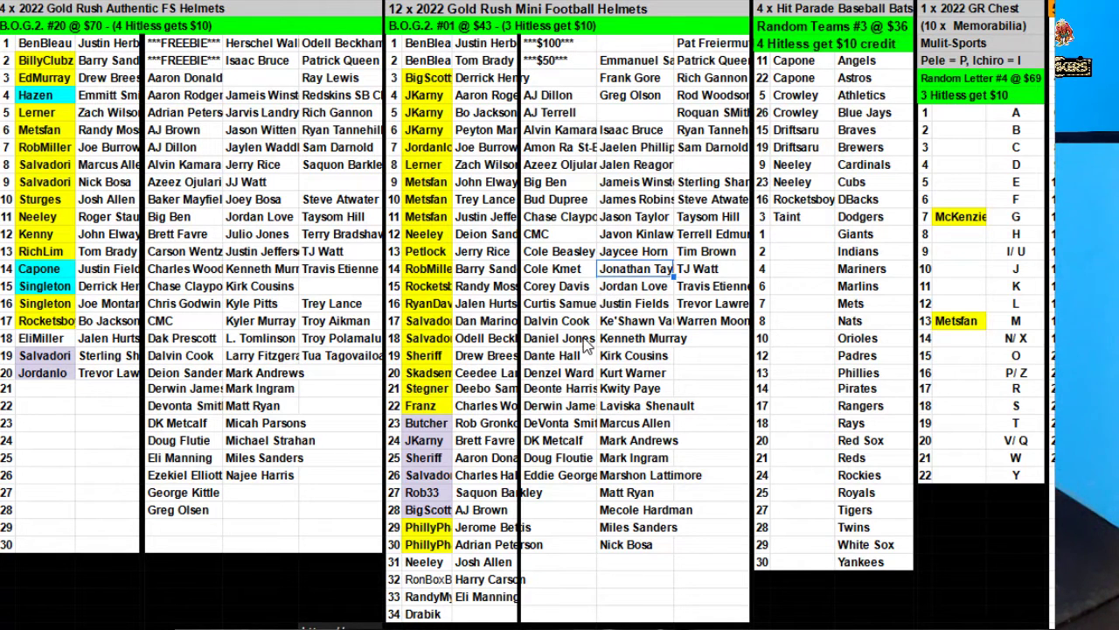
pyautogui.click(573, 425)
pyautogui.hotkey('ctrl', 'x')
pyautogui.click(483, 614)
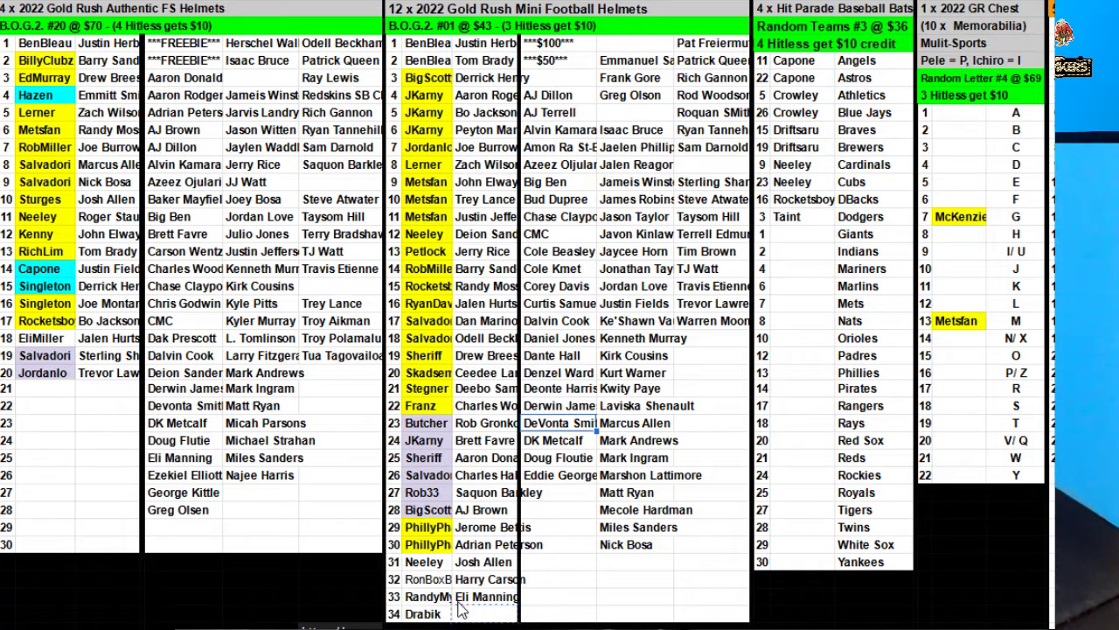
pyautogui.hotkey('ctrl', 'v')
pyautogui.click(428, 579)
pyautogui.doubleClick(428, 579)
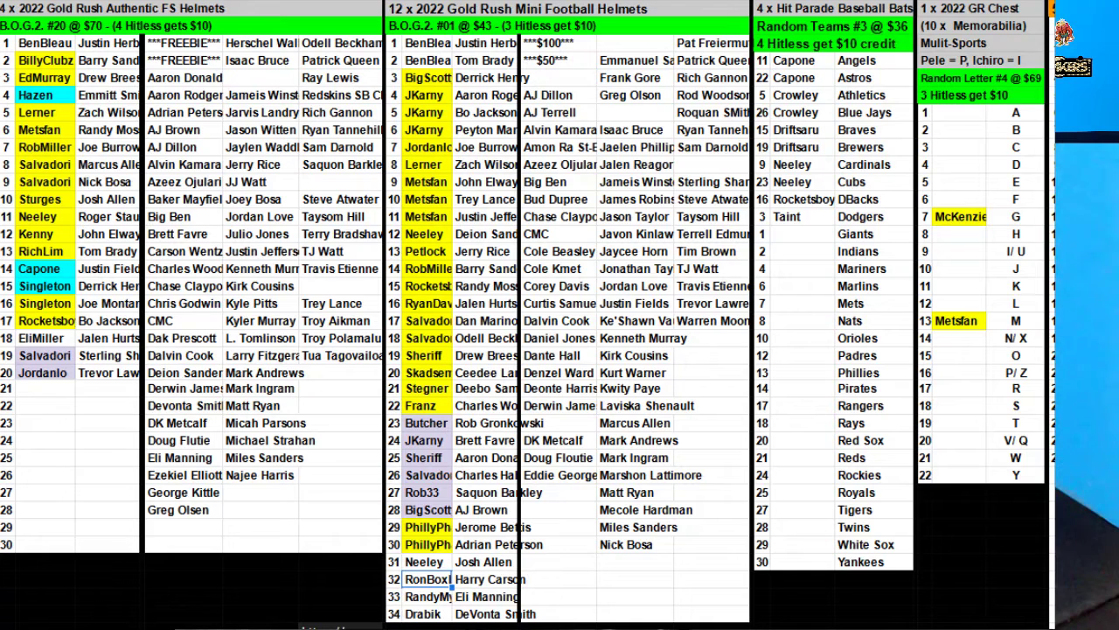
# Fill the Mini Helmets buyer cells in rows 31, 33 and 34 yellow.
pyautogui.click(429, 564)
pyautogui.click(621, 4)
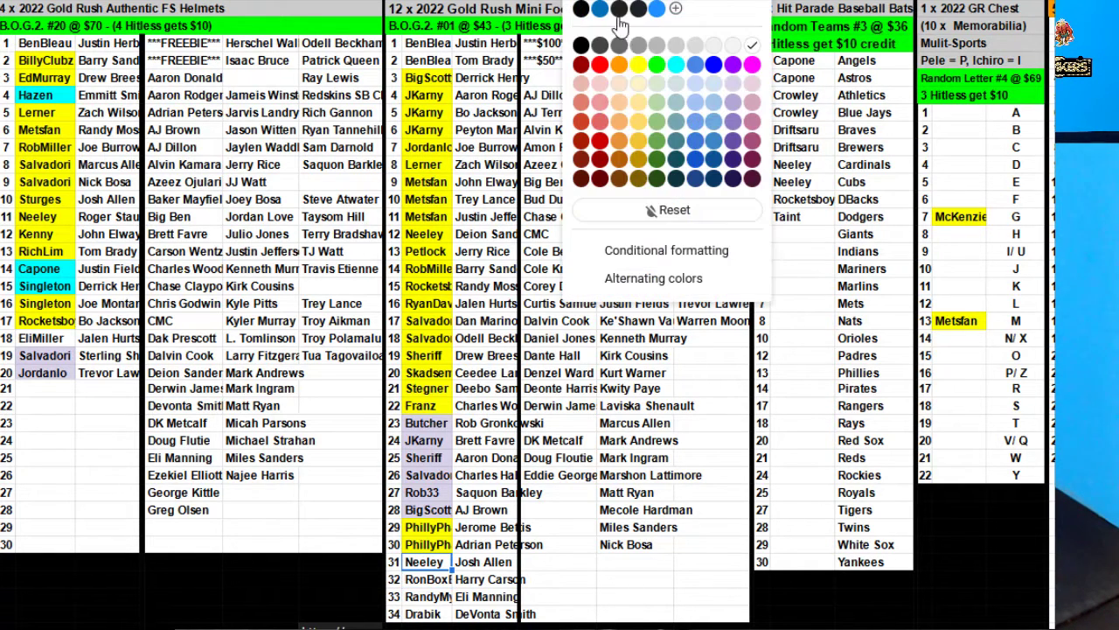
pyautogui.click(637, 79)
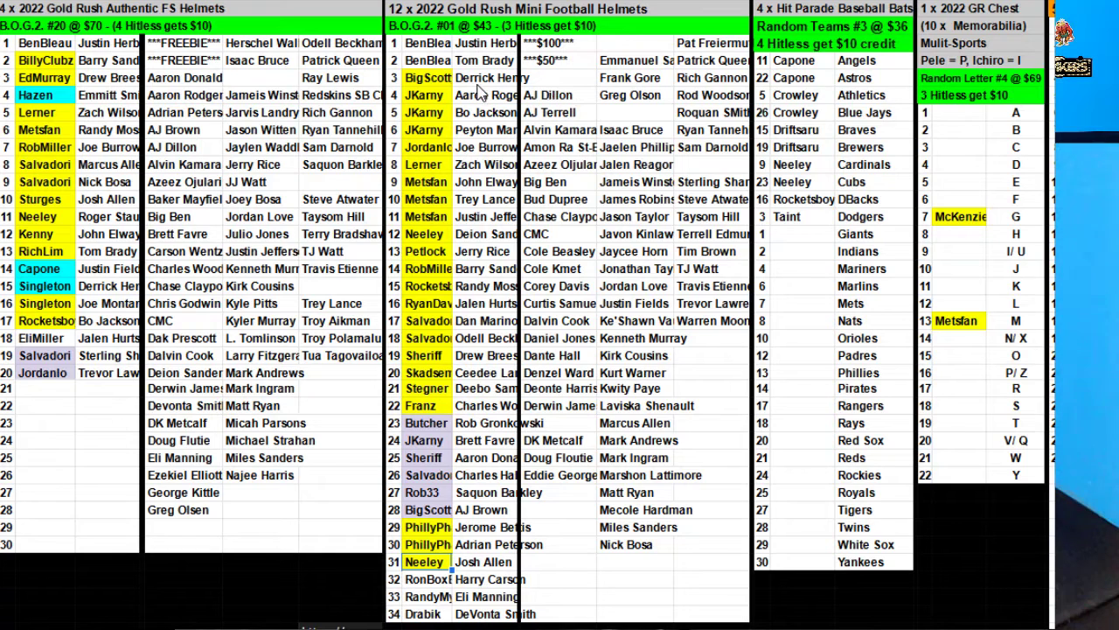
pyautogui.click(427, 596)
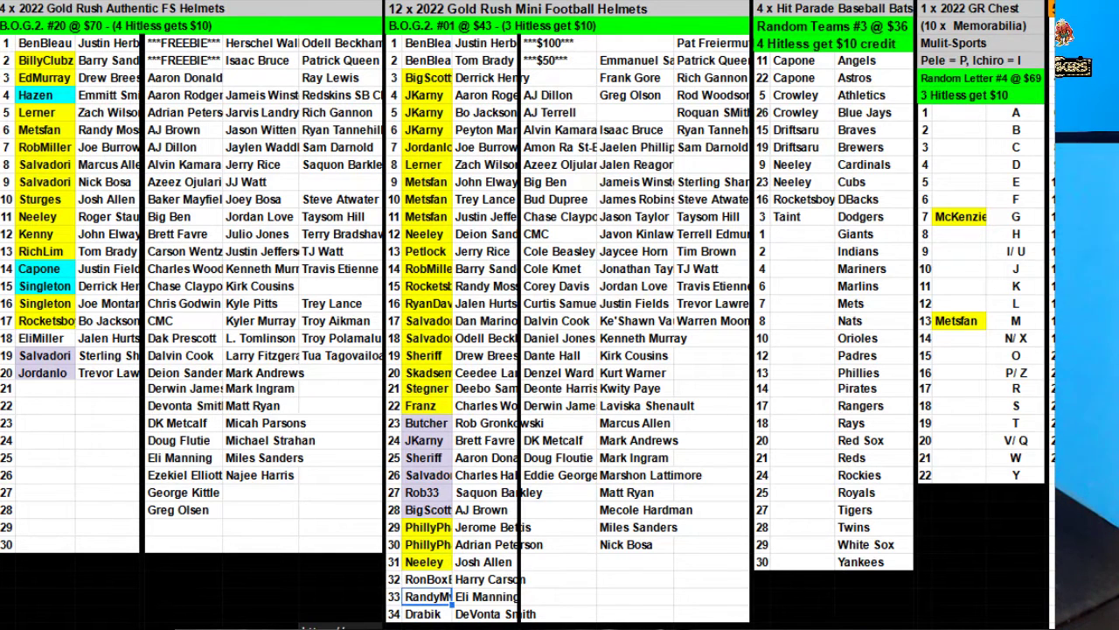
pyautogui.click(621, 4)
pyautogui.click(638, 81)
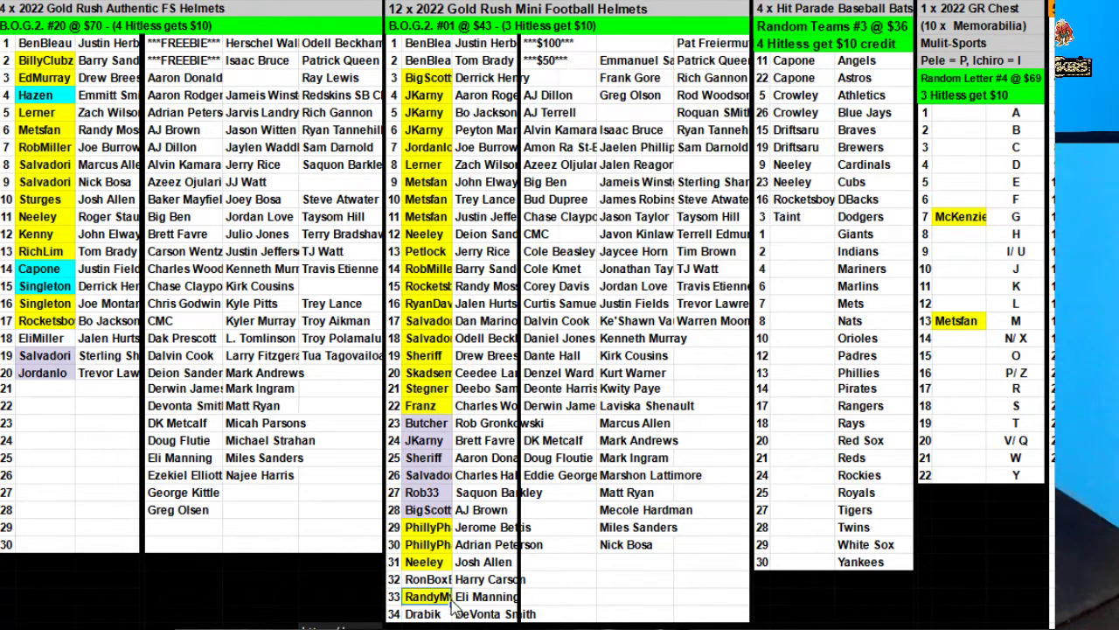
pyautogui.click(438, 616)
pyautogui.click(621, 4)
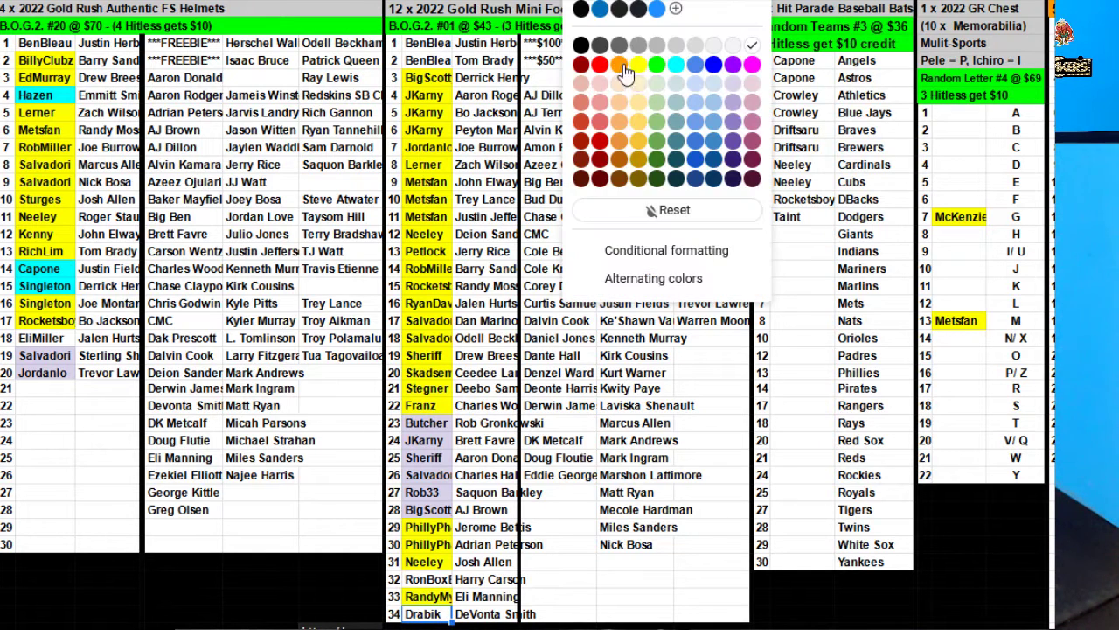
pyautogui.click(628, 87)
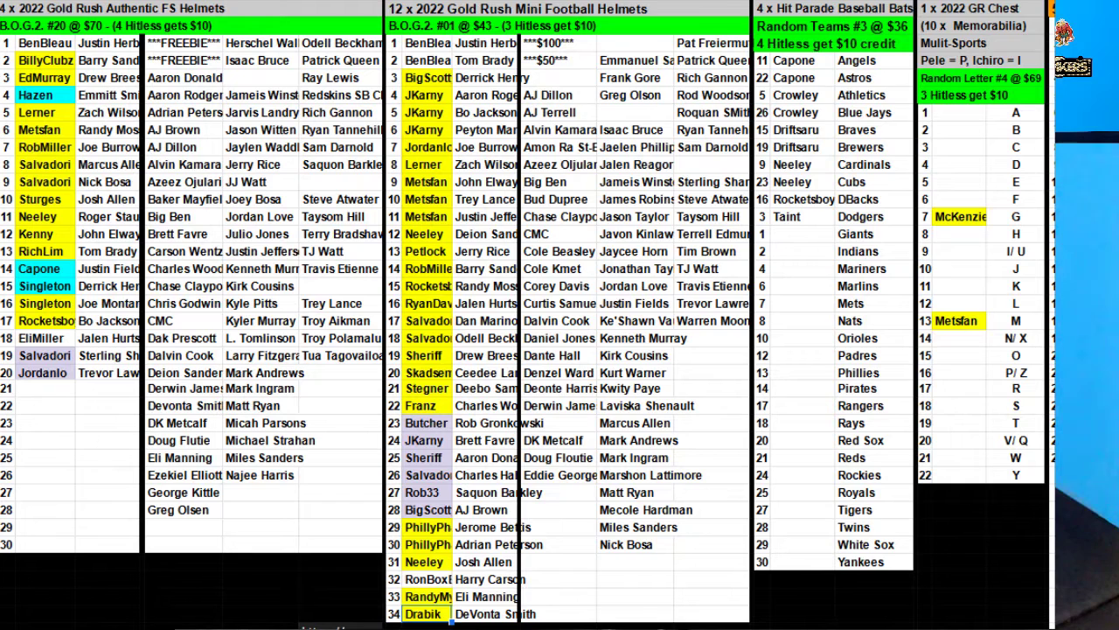
# Shade the Athletics, Blue Jays, DBacks, Cardinals and Cubs buyer cells yellow.
pyautogui.click(574, 376)
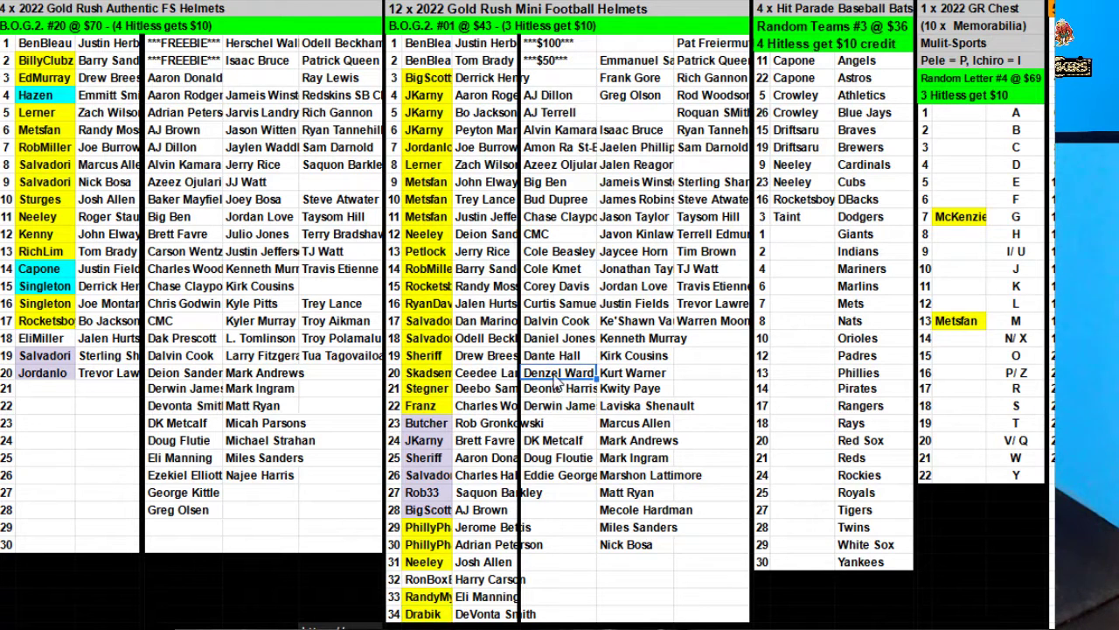
pyautogui.click(806, 98)
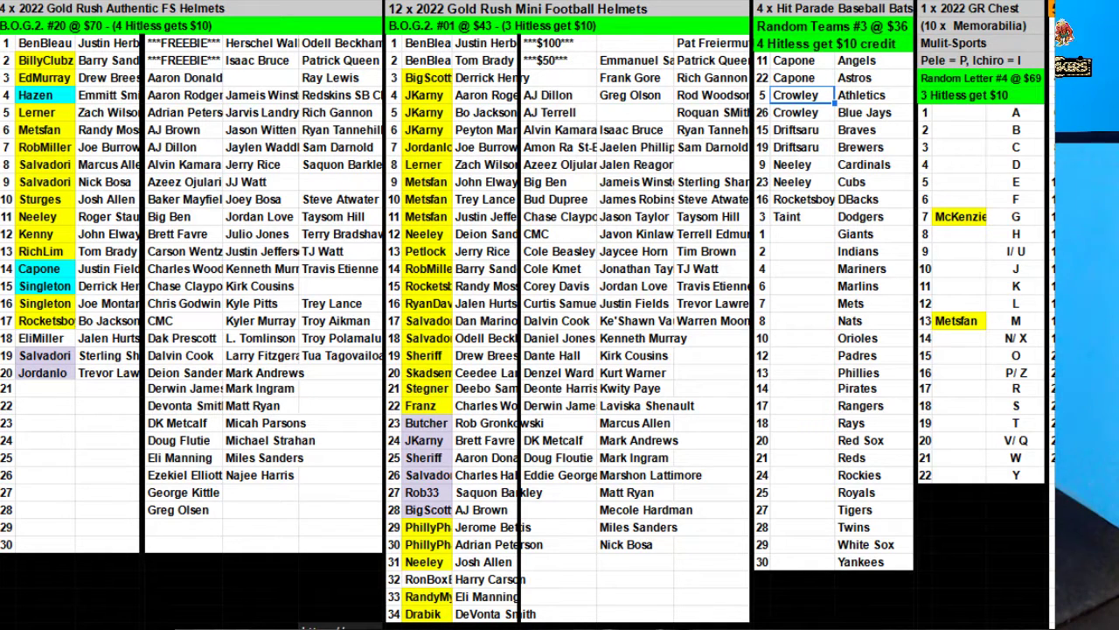
pyautogui.moveTo(791, 96); pyautogui.dragTo(791, 113)
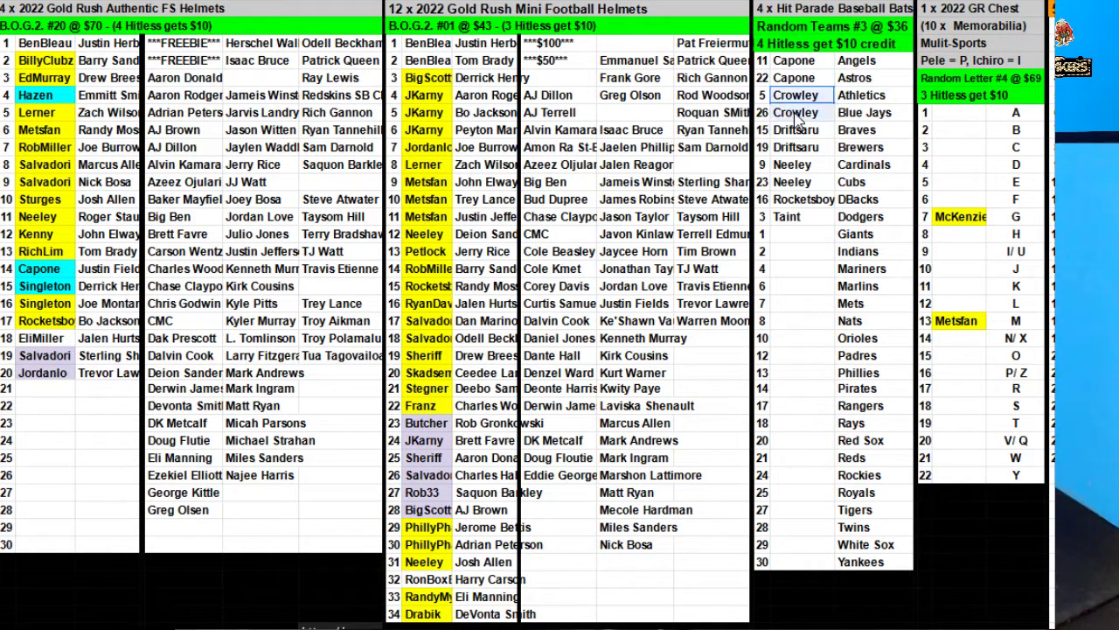
pyautogui.click(628, 77)
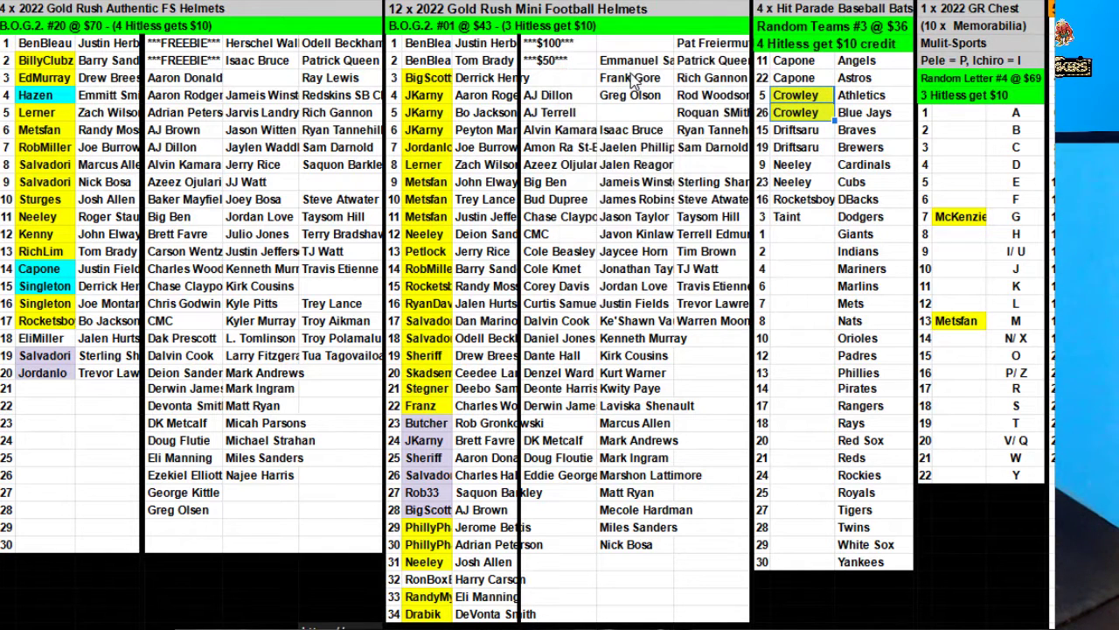
pyautogui.click(813, 203)
pyautogui.click(632, 77)
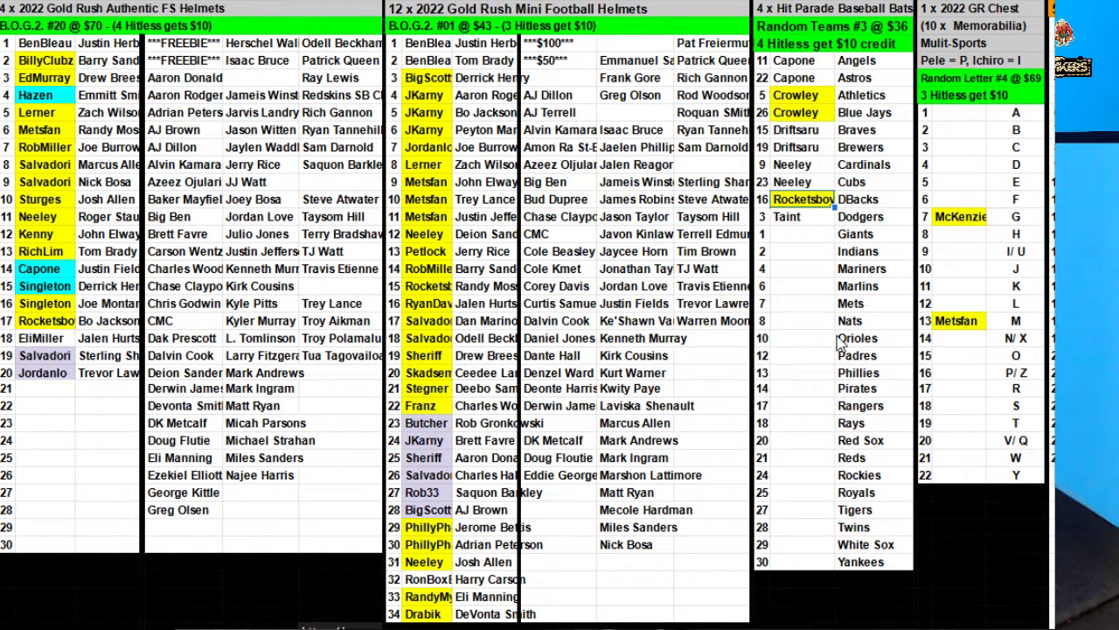
pyautogui.moveTo(809, 149); pyautogui.dragTo(797, 182)
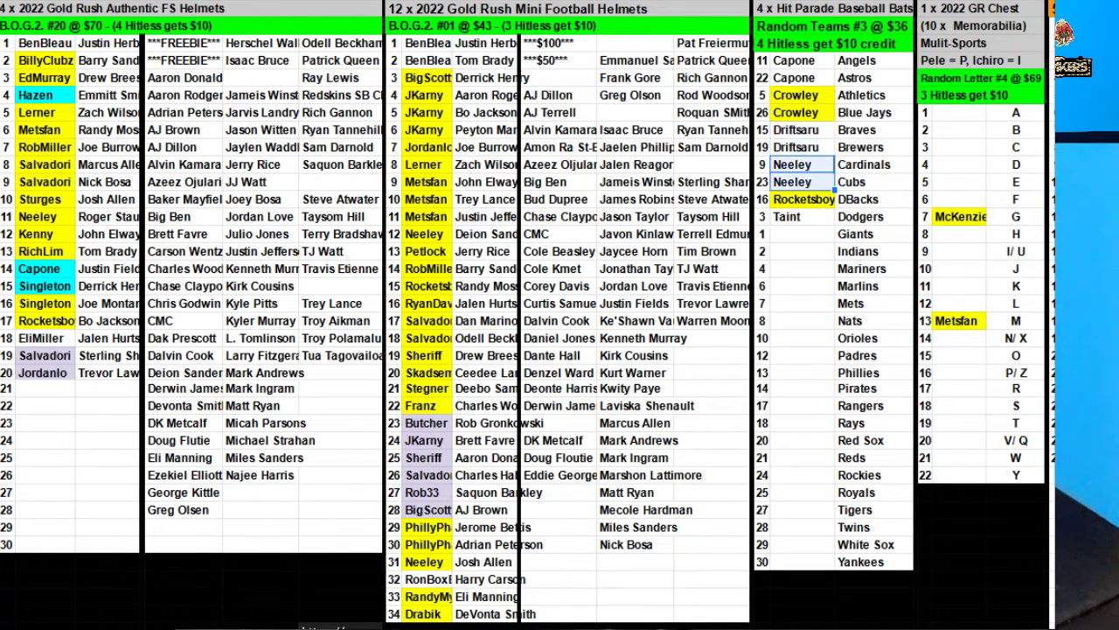
pyautogui.click(642, 72)
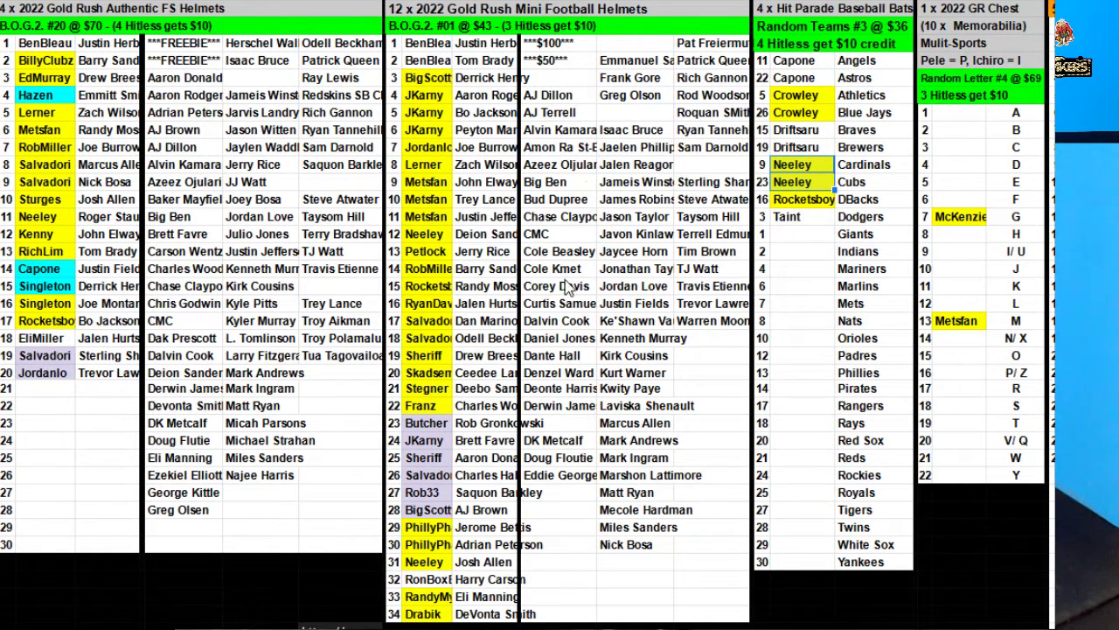
pyautogui.click(50, 393)
# Enter a new buyer in Authentic FS Helmets row 21 and move Jaylen Waddle beside them.
pyautogui.write('Vedd')
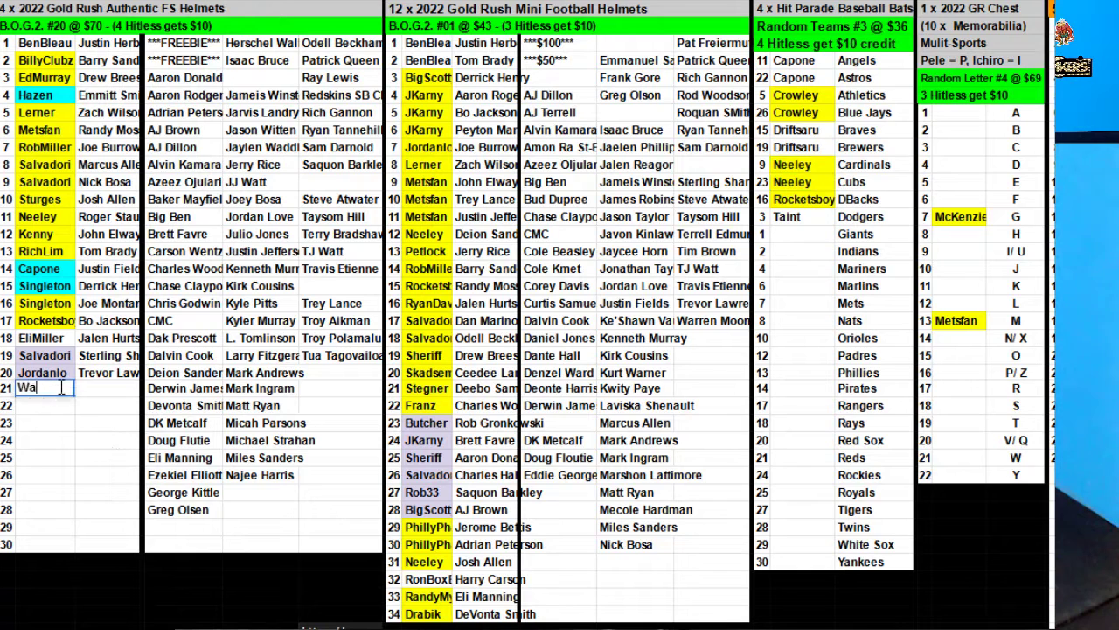
pyautogui.press('BackSpace')
pyautogui.press('BackSpace')
pyautogui.press('BackSpace')
pyautogui.press('BackSpace')
pyautogui.write('Waddle')
pyautogui.click(273, 144)
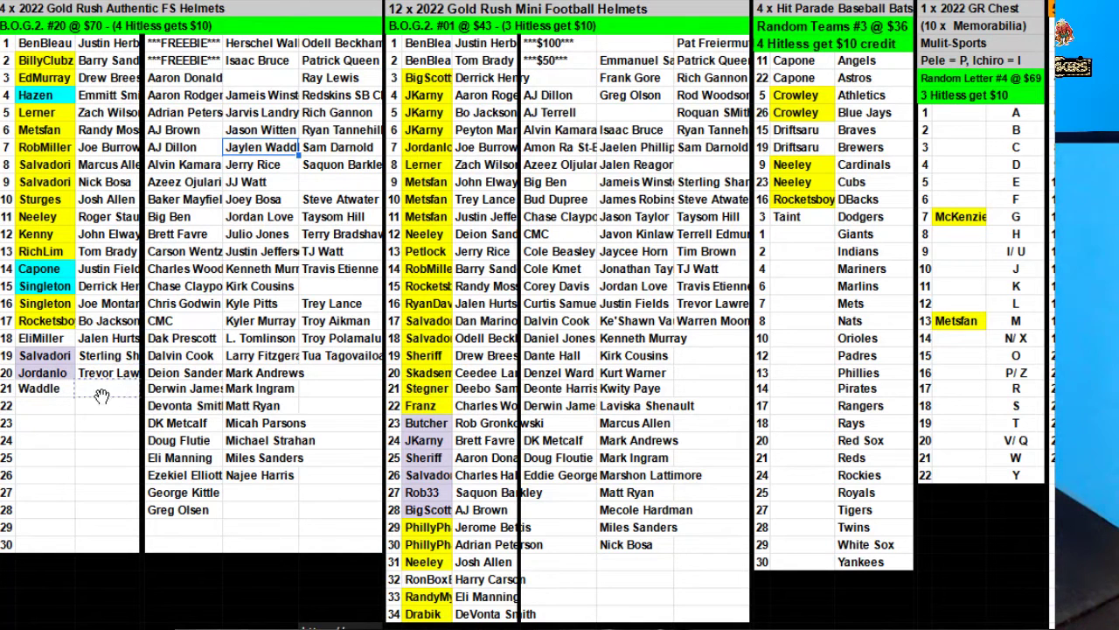
pyautogui.moveTo(102, 395); pyautogui.dragTo(102, 393)
# Copy the row 21 buyer's name into the empty slot beside the Giants.
pyautogui.click(40, 388)
pyautogui.hotkey('ctrl', 'c')
pyautogui.click(820, 234)
pyautogui.hotkey('ctrl', 'v')
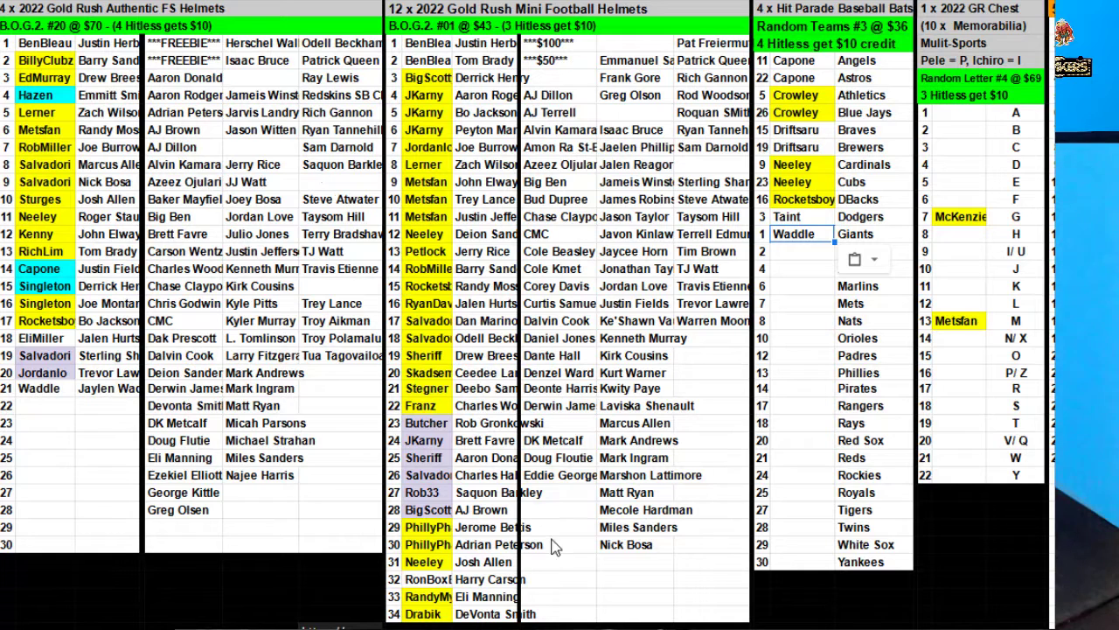
pyautogui.click(428, 579)
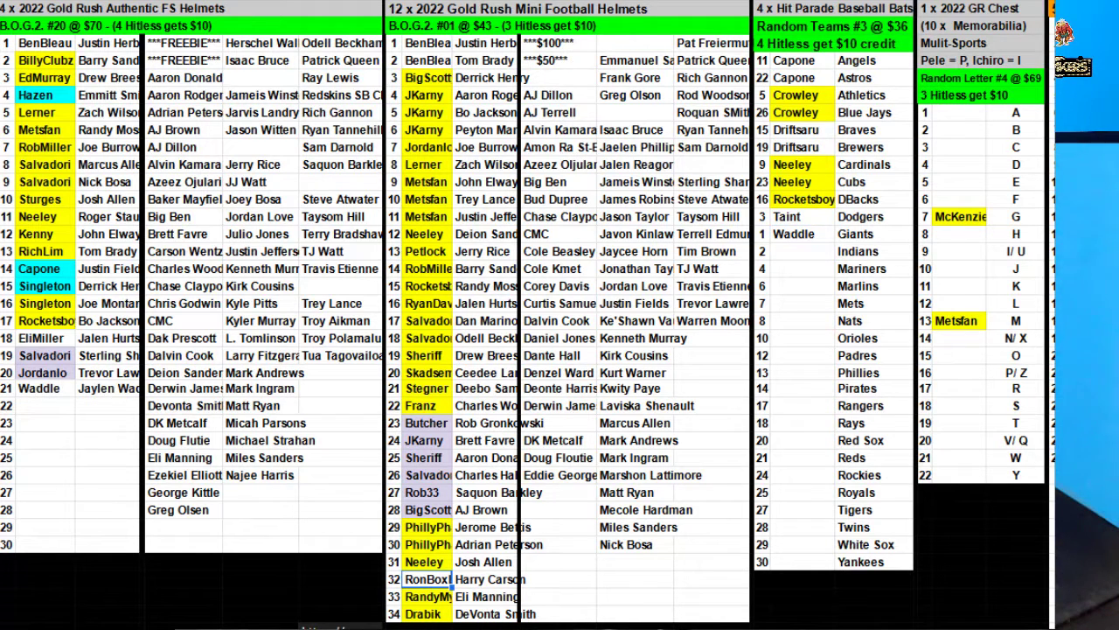
# Fill the row-32 buyer cell in the Mini Football Helmets list with yellow.
pyautogui.click(645, 80)
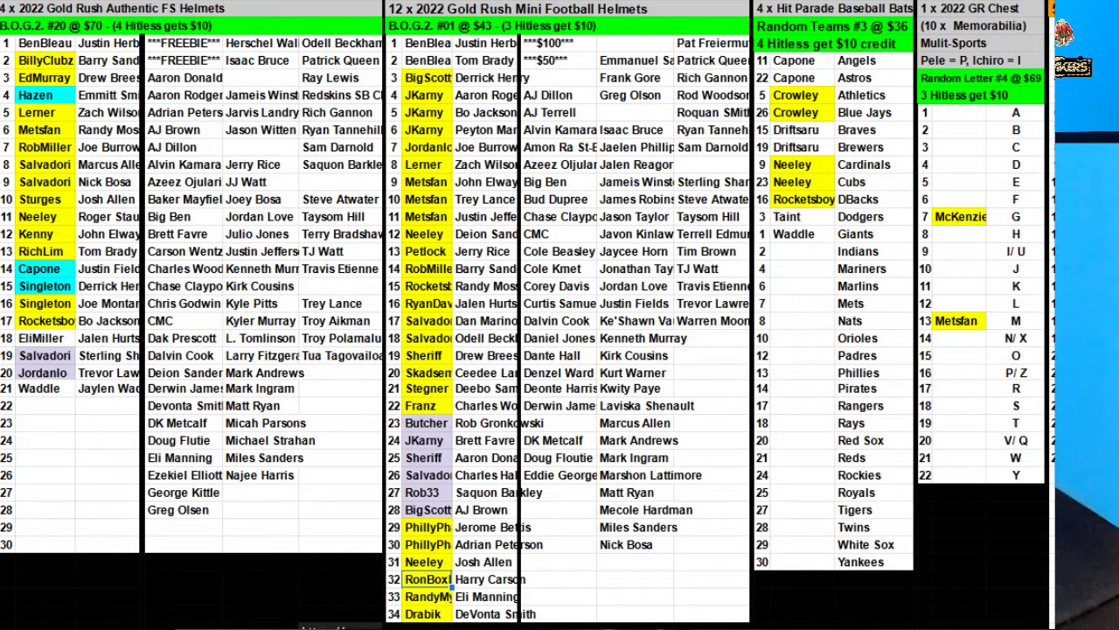
# Sort the 34 buyer-helmet pairs in N3:O36 A→Z by player-name column O.
pyautogui.click(432, 45)
pyautogui.moveTo(430, 47); pyautogui.dragTo(497, 619)
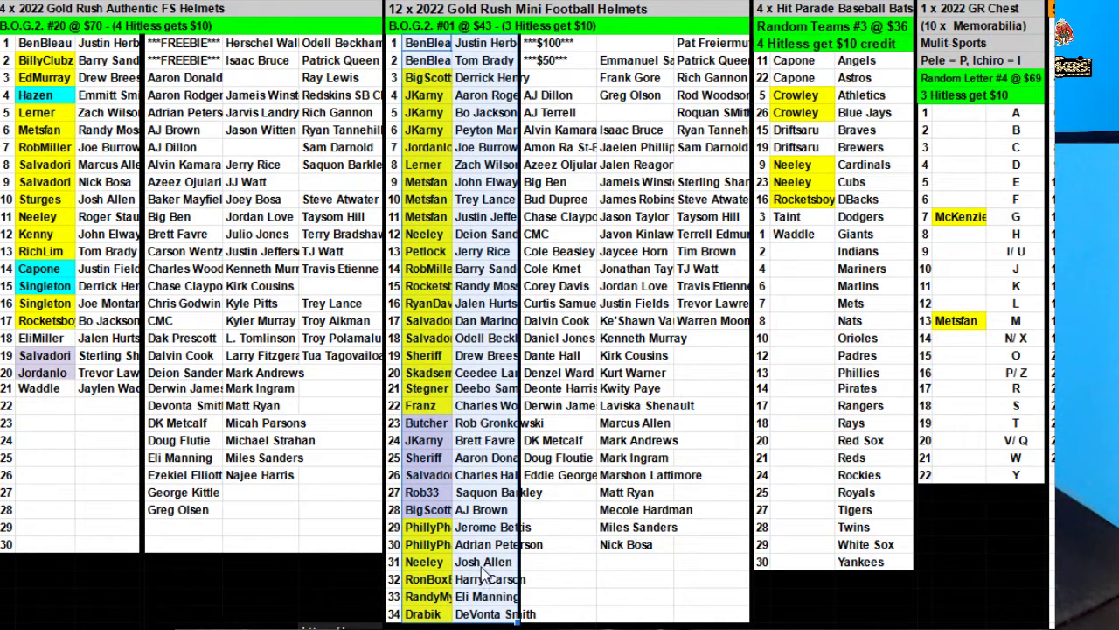
pyautogui.rightClick(437, 183)
pyautogui.moveTo(664, 612)
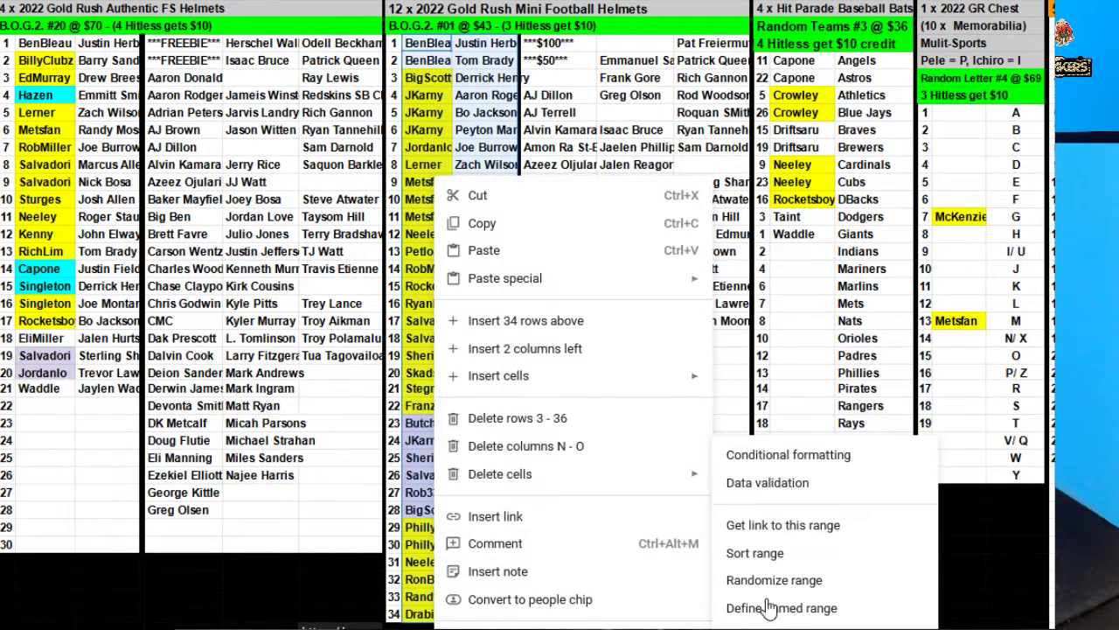
pyautogui.click(818, 502)
pyautogui.click(667, 306)
pyautogui.click(668, 325)
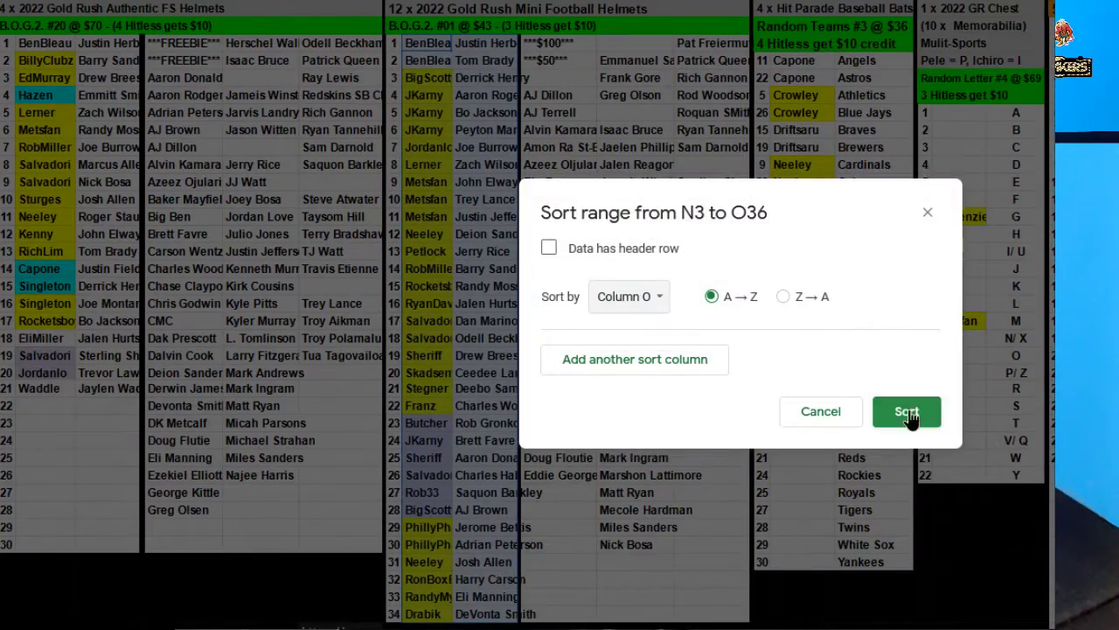
pyautogui.click(909, 415)
# Move the second and third unclaimed-player columns under the first list, below Nick Bosa.
pyautogui.moveTo(652, 66); pyautogui.dragTo(651, 546)
pyautogui.click(569, 500)
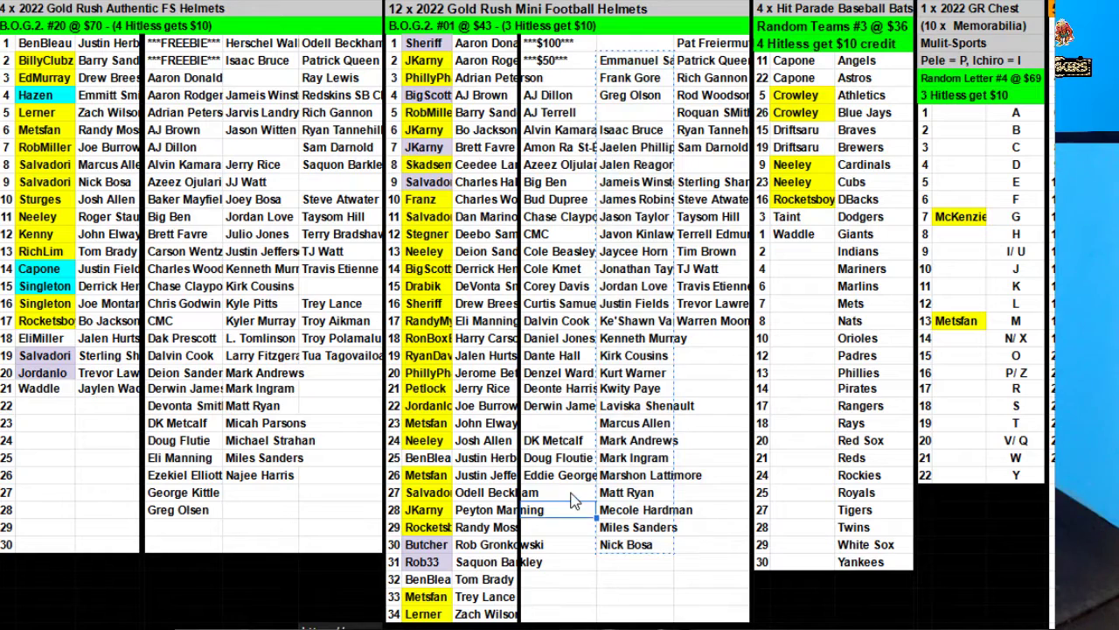
pyautogui.hotkey('ctrl', 'v')
pyautogui.moveTo(713, 45); pyautogui.dragTo(730, 325)
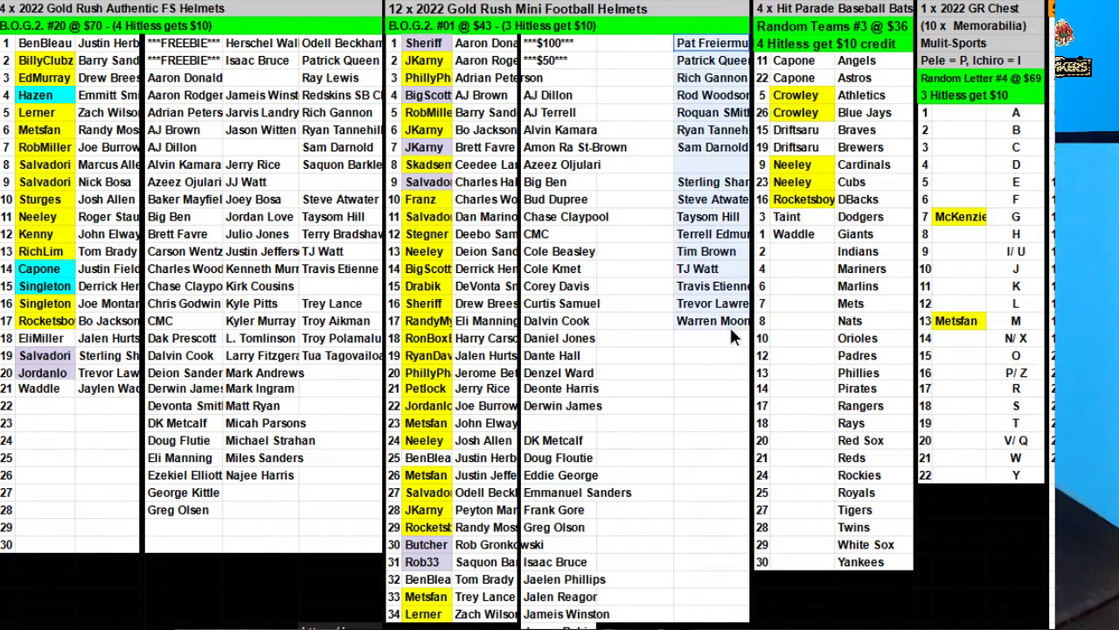
pyautogui.hotkey('ctrl', 'x')
pyautogui.scroll(-10, 665, 350)
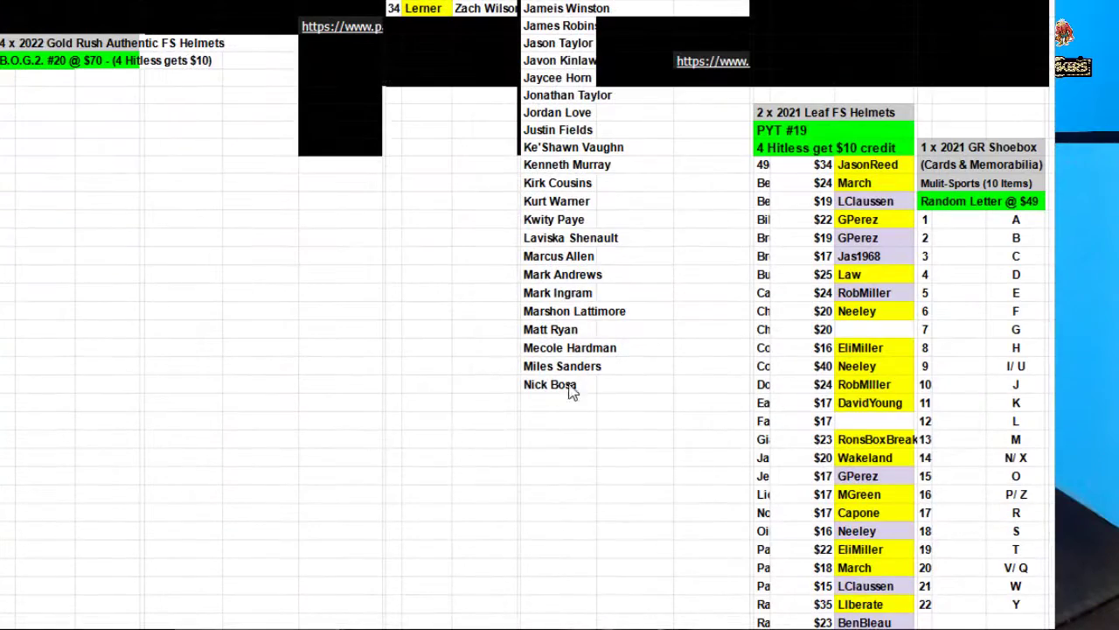
pyautogui.click(559, 402)
pyautogui.hotkey('ctrl', 'v')
# Select the combined unclaimed-player column and bring up its Sort range options.
pyautogui.scroll(-5, 645, 436)
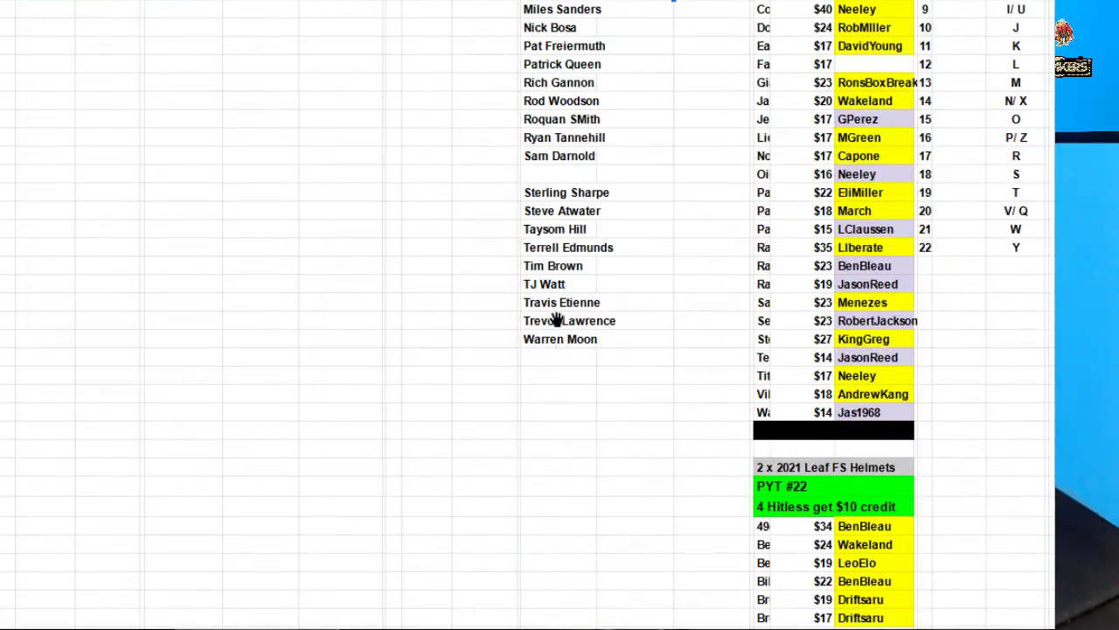
pyautogui.scroll(15, 524, 320)
pyautogui.keyDown('shift'); pyautogui.click(559, 42); pyautogui.keyUp('shift')
pyautogui.rightClick(564, 79)
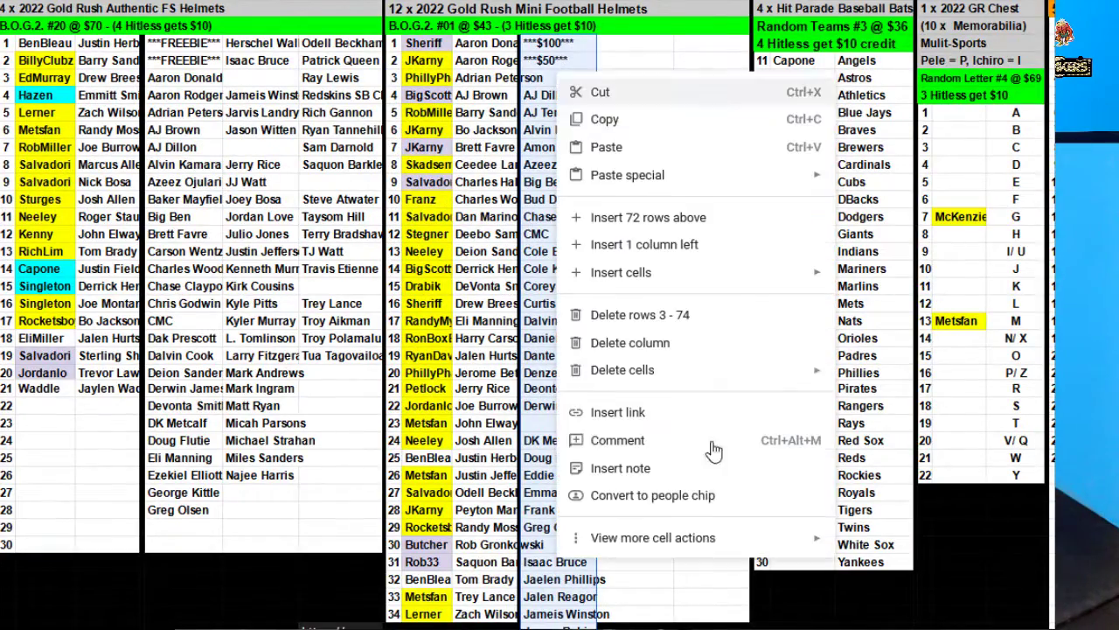
pyautogui.moveTo(713, 536)
pyautogui.click(909, 626)
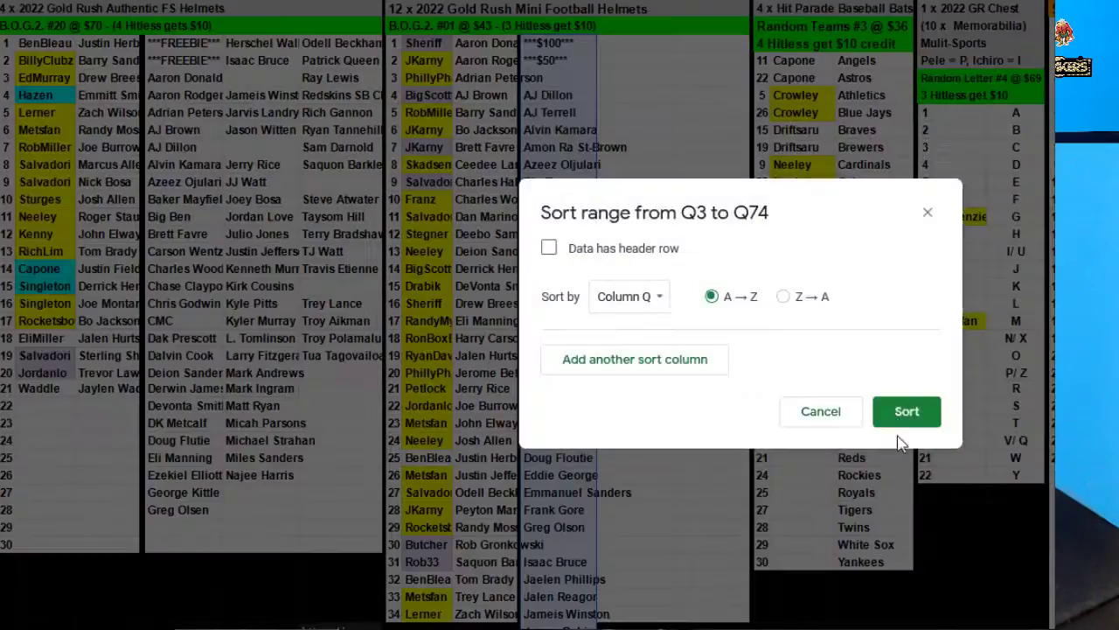